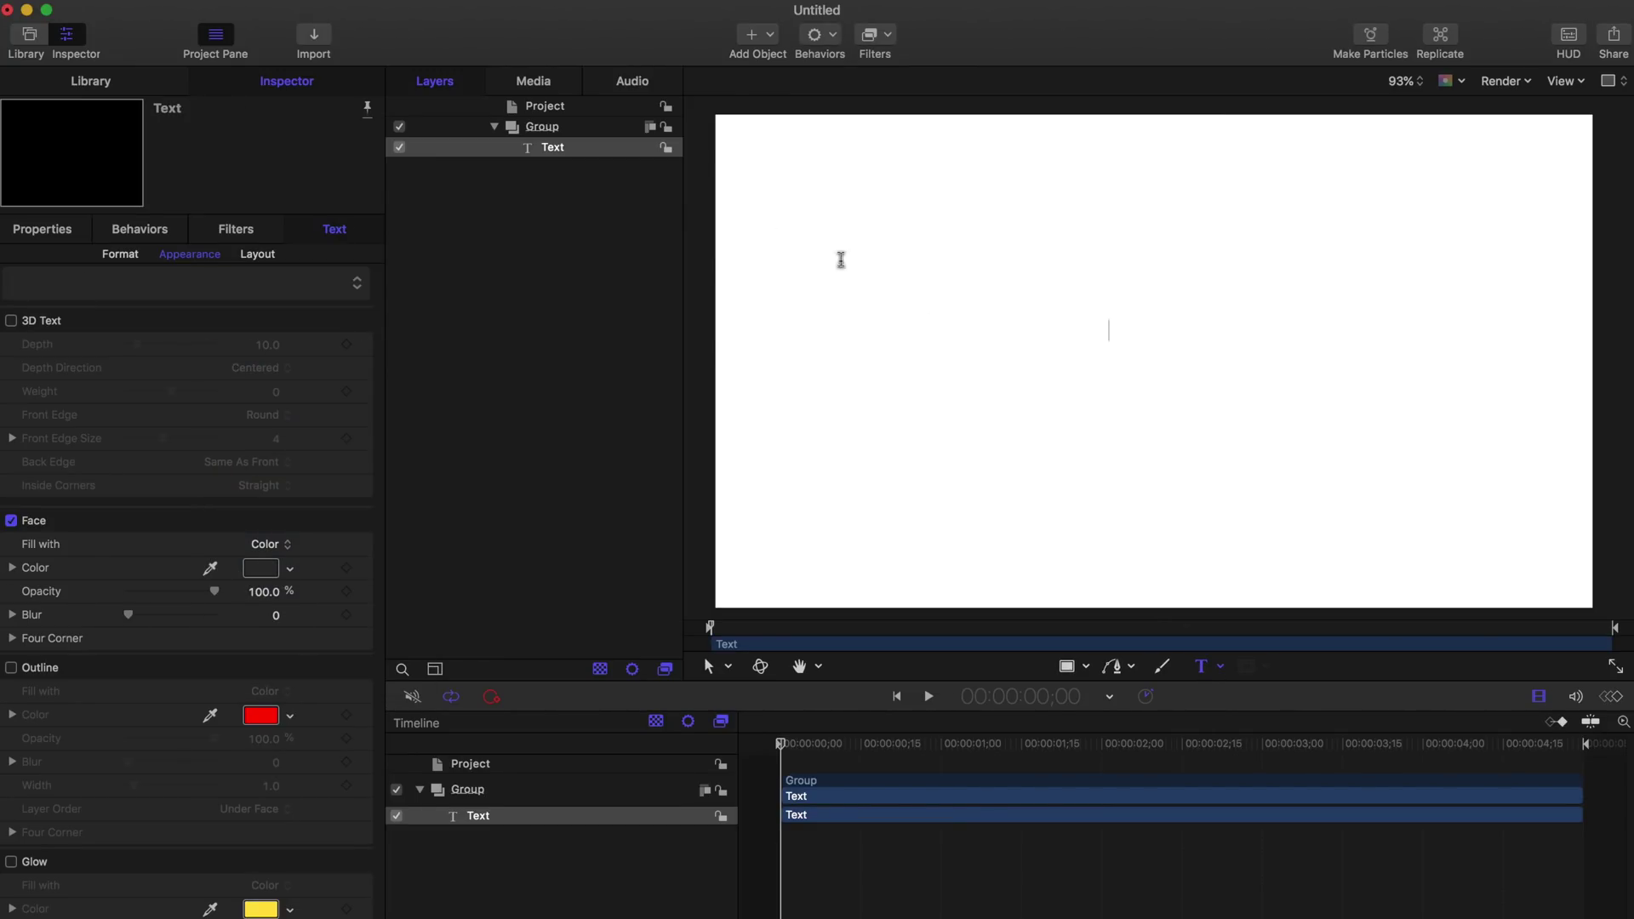
type("RENTUKKA ")
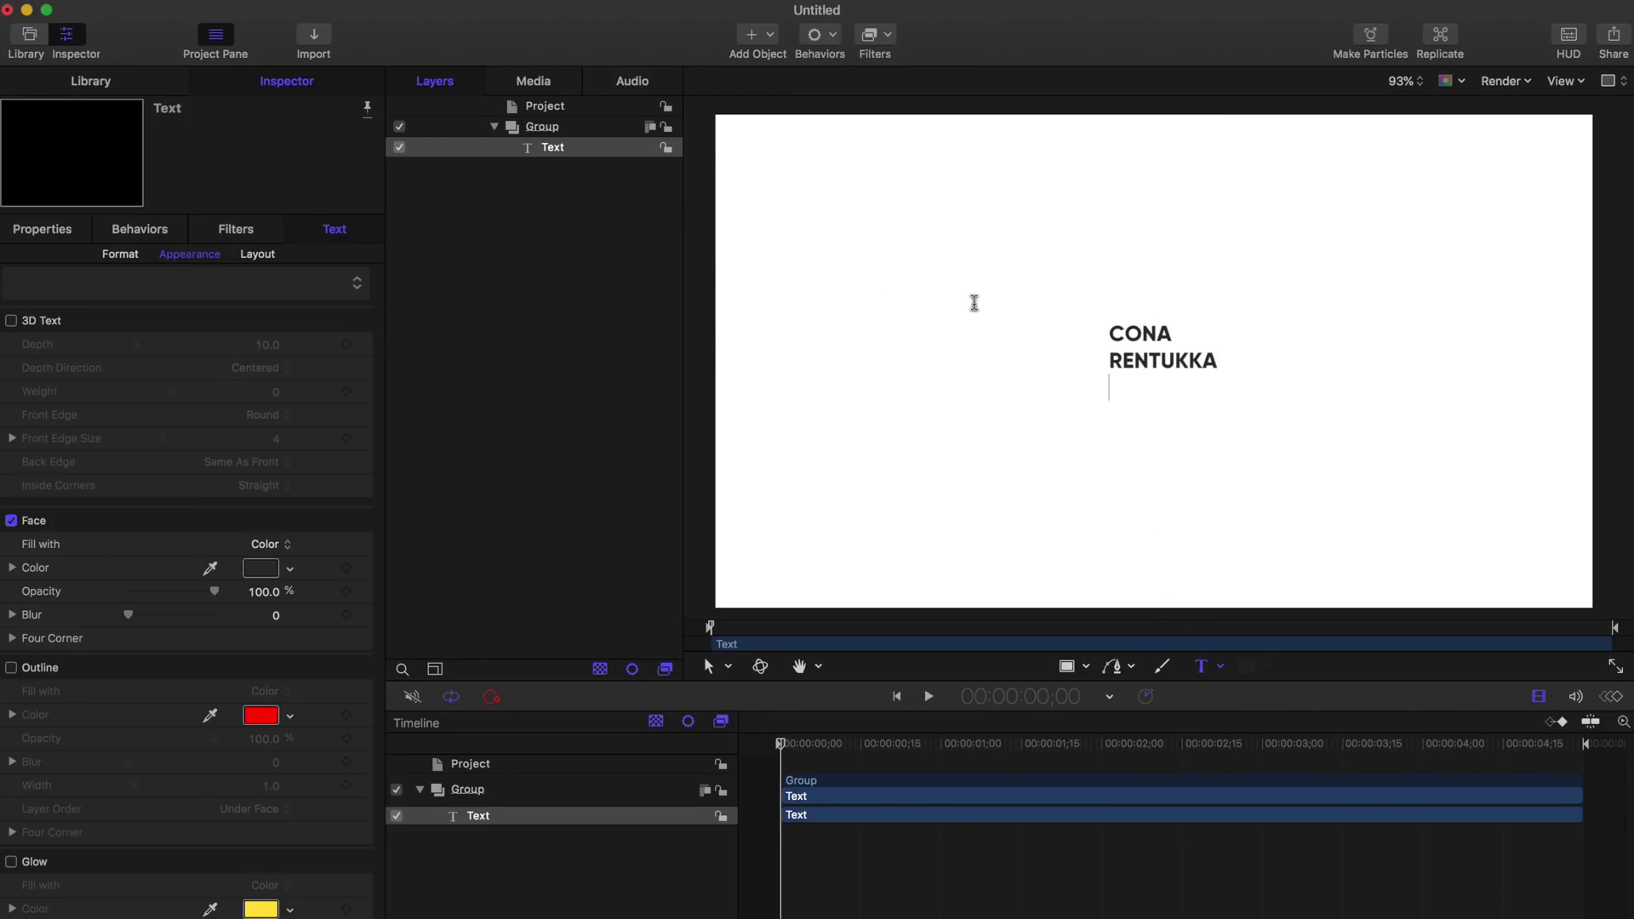
type("GILROY SIMPLIFICA")
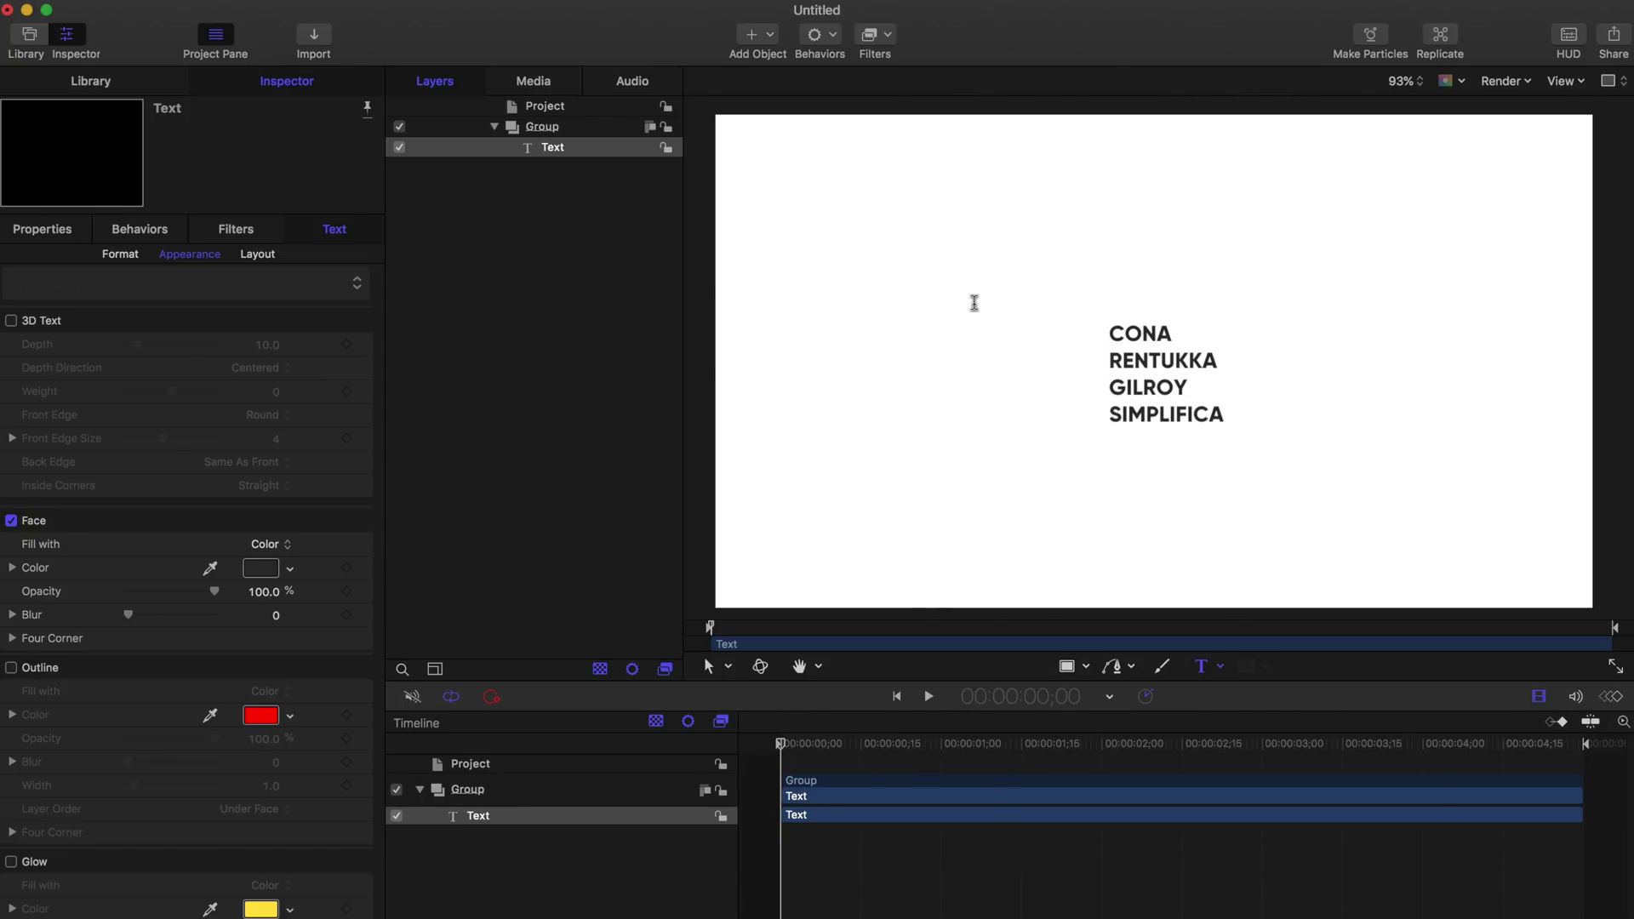
Step: Finish the five-line name list ending with MONAD, each name on its own line
key("Return")
type("MONAD")
left_click(1559, 81)
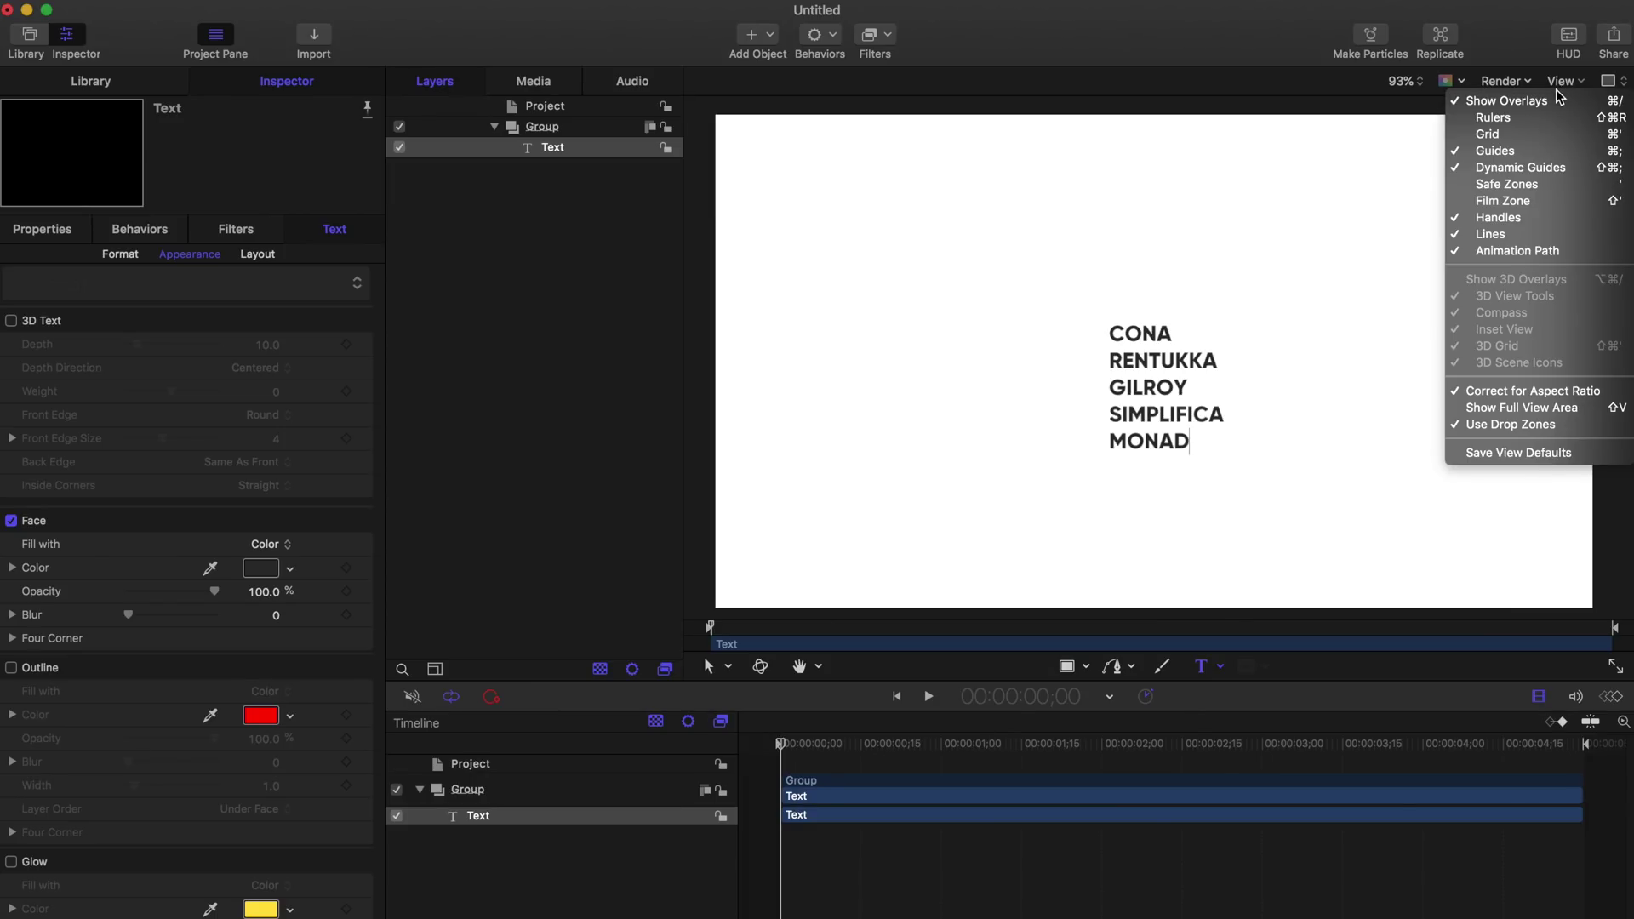
Step: Turn on the canvas grid and reach the Canvas section of Motion Preferences
left_click(1487, 133)
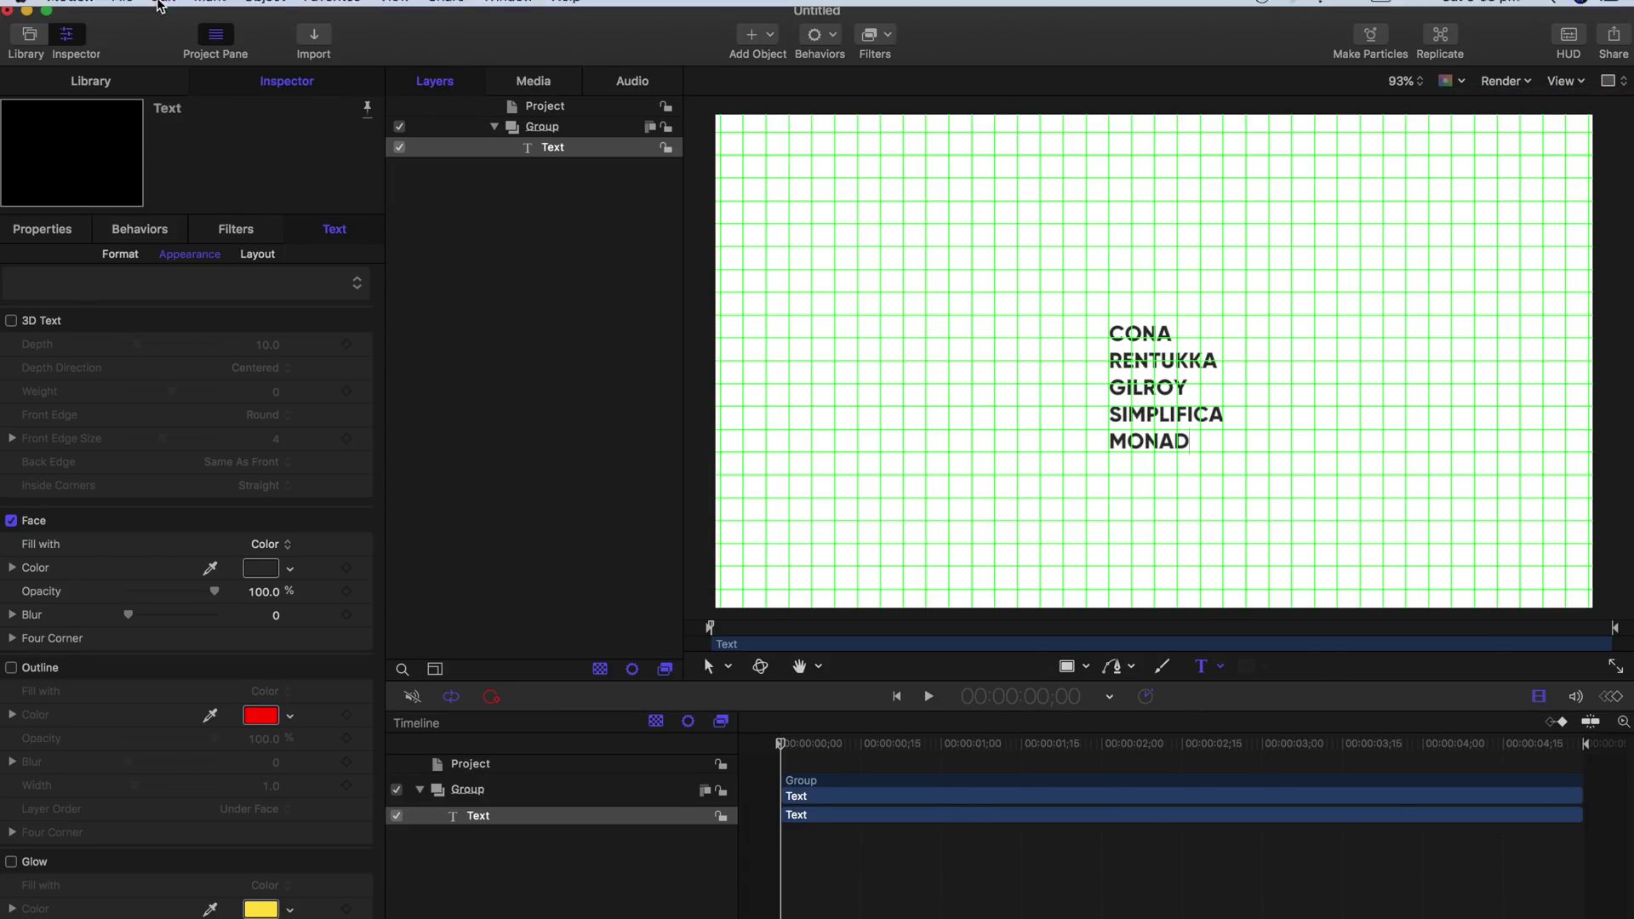
left_click(70, 10)
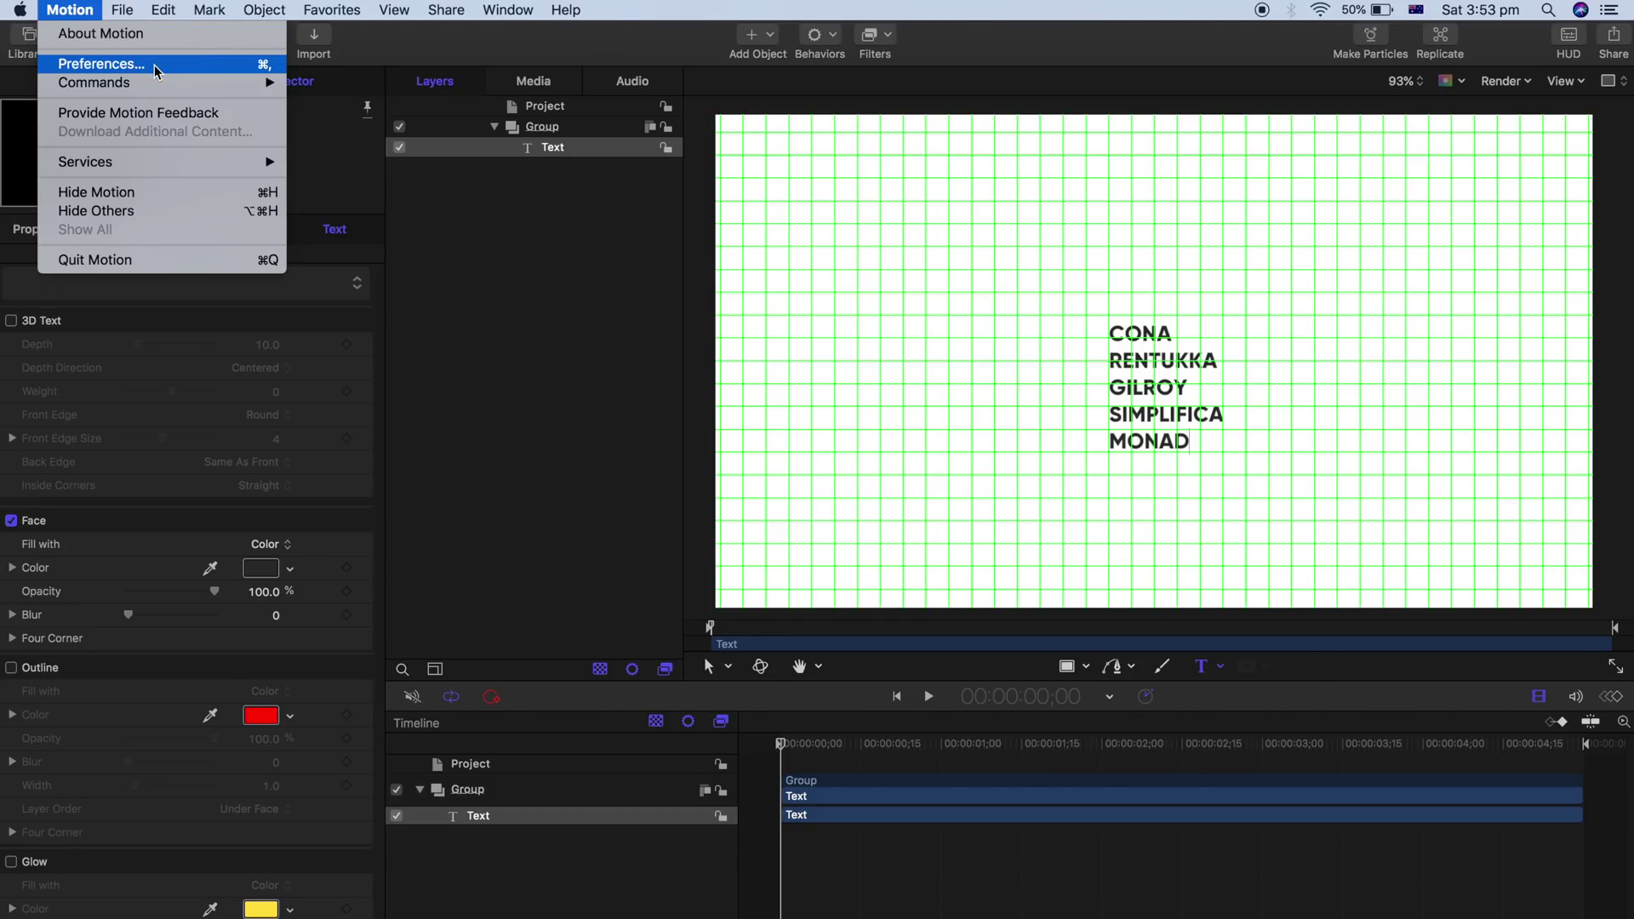
left_click(101, 64)
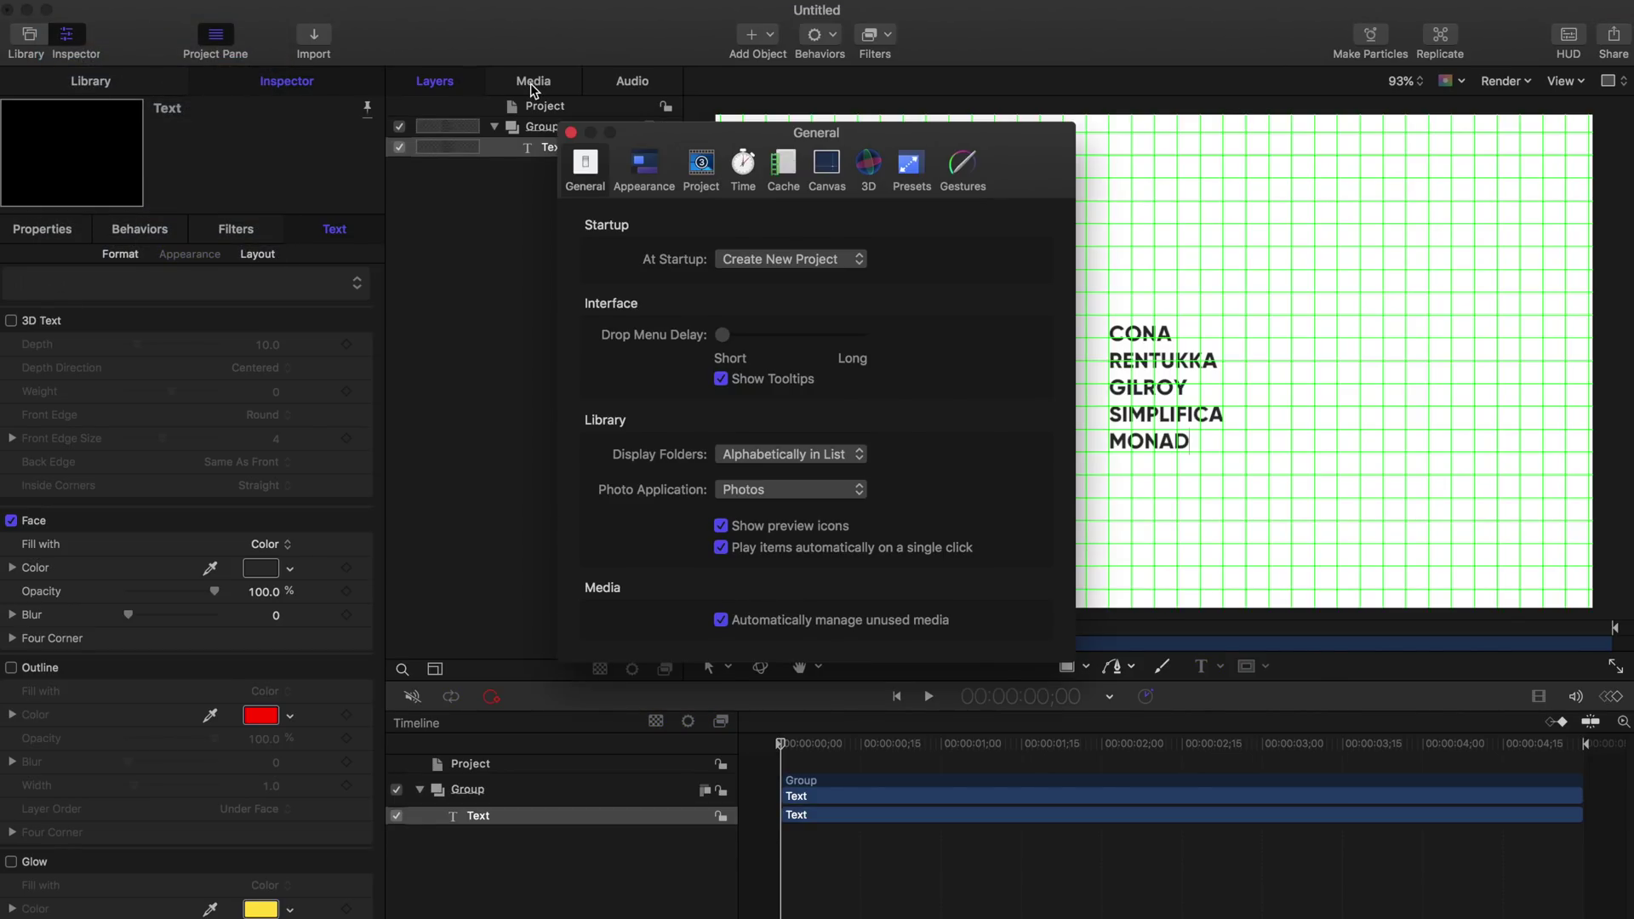
left_click(828, 163)
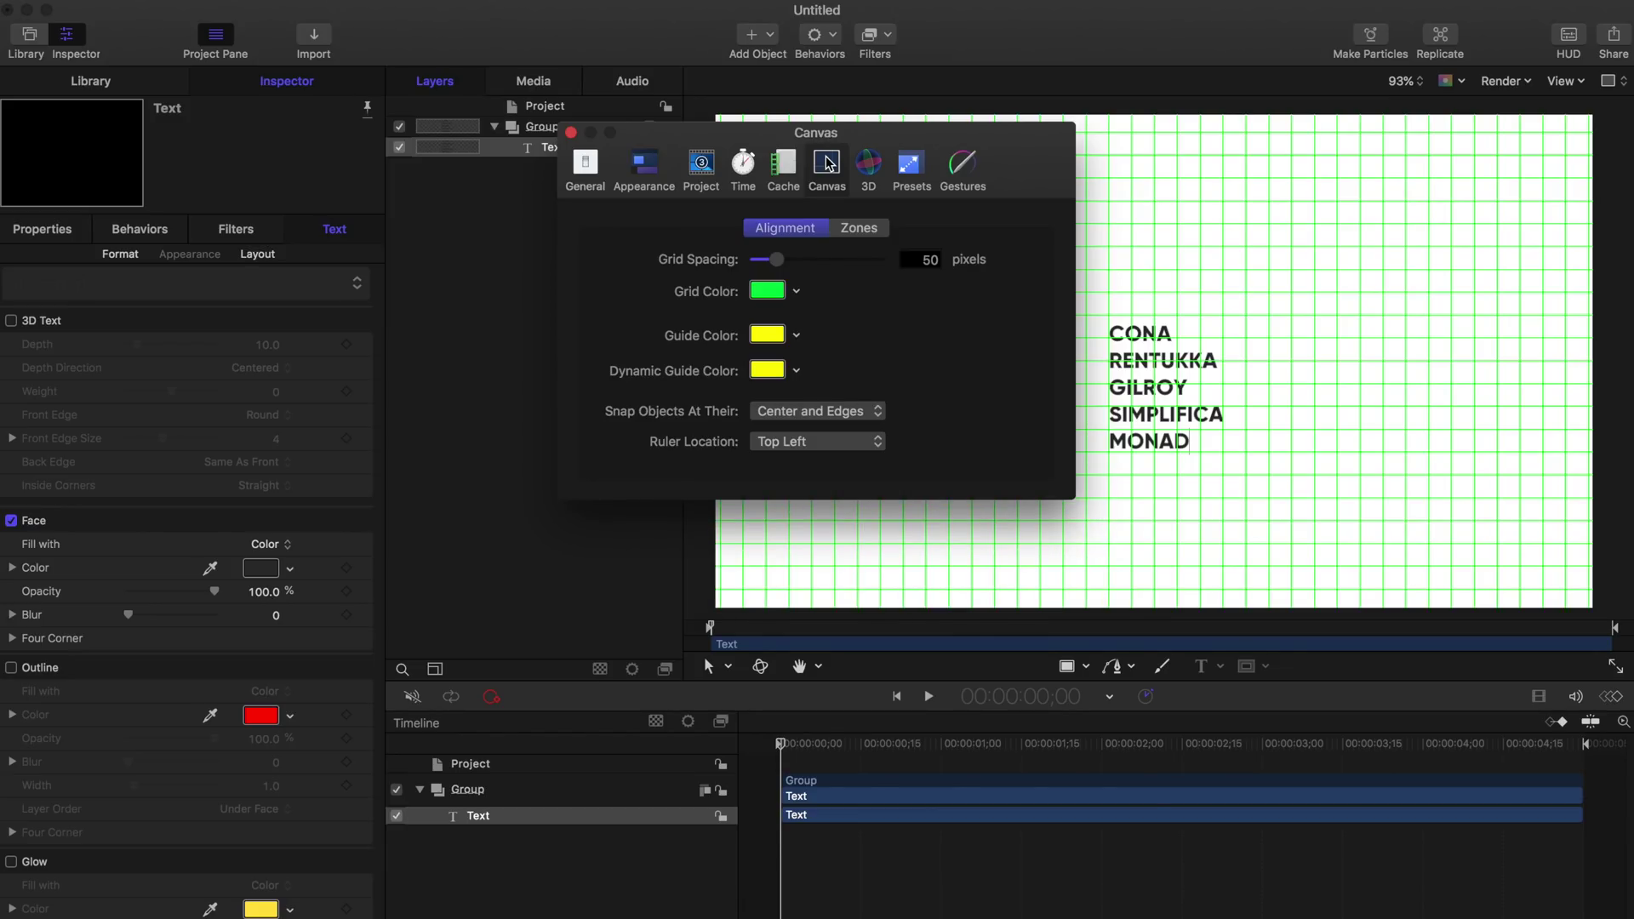
Step: Change the grid colour from green to a reddish brown
left_click(767, 291)
left_click(317, 509)
left_click_drag(370, 444, 309, 636)
left_click(368, 486)
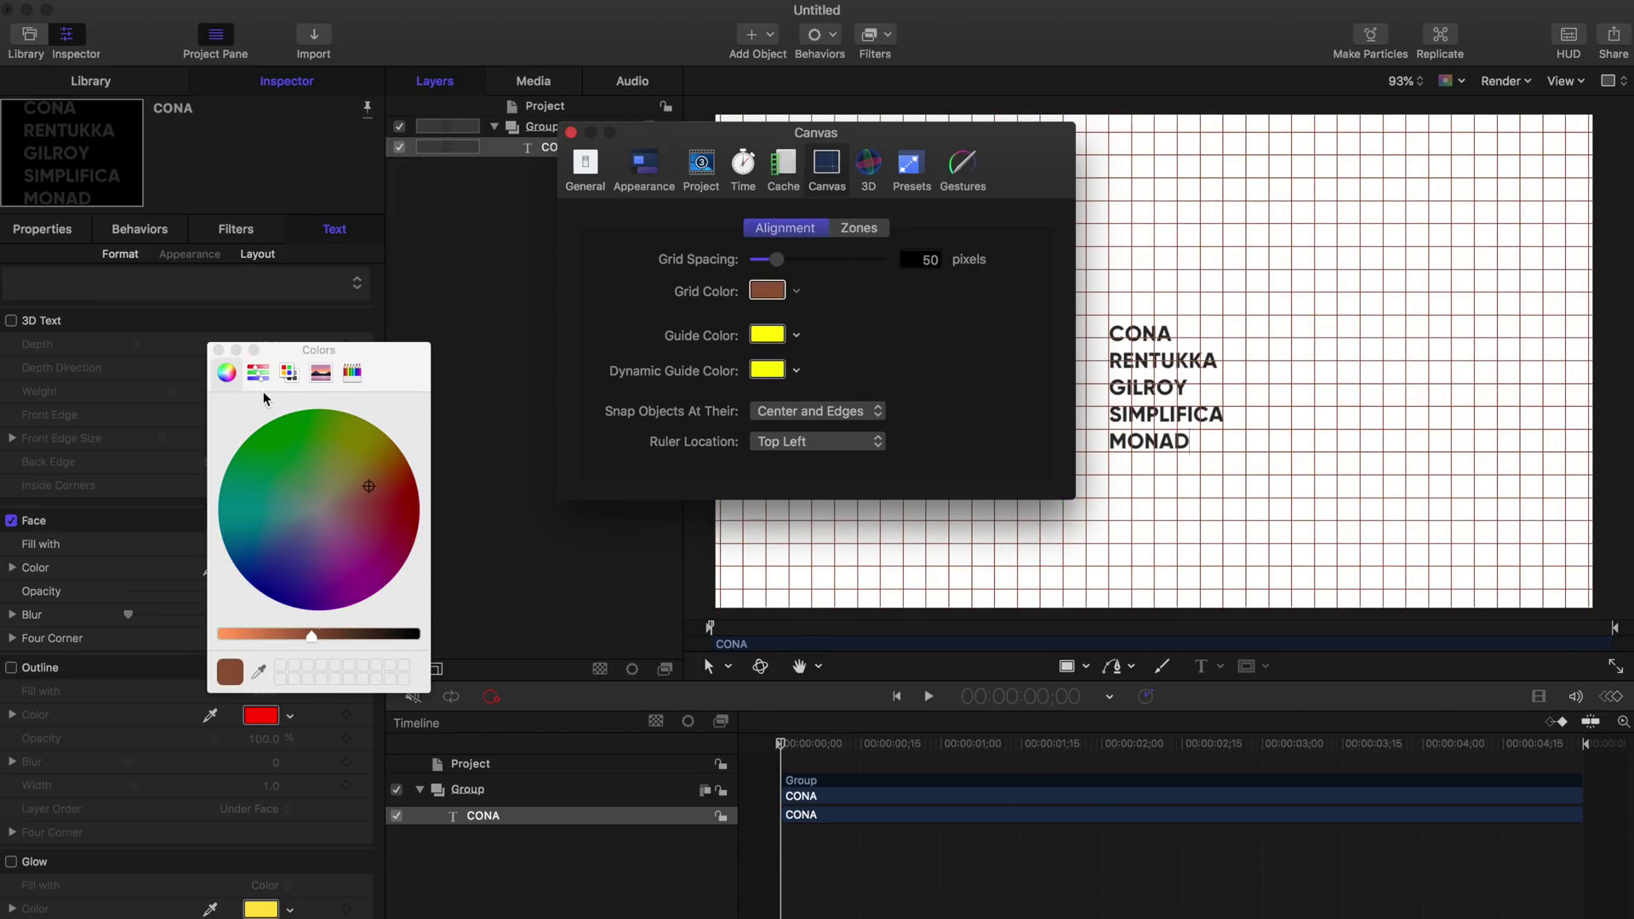
left_click(218, 349)
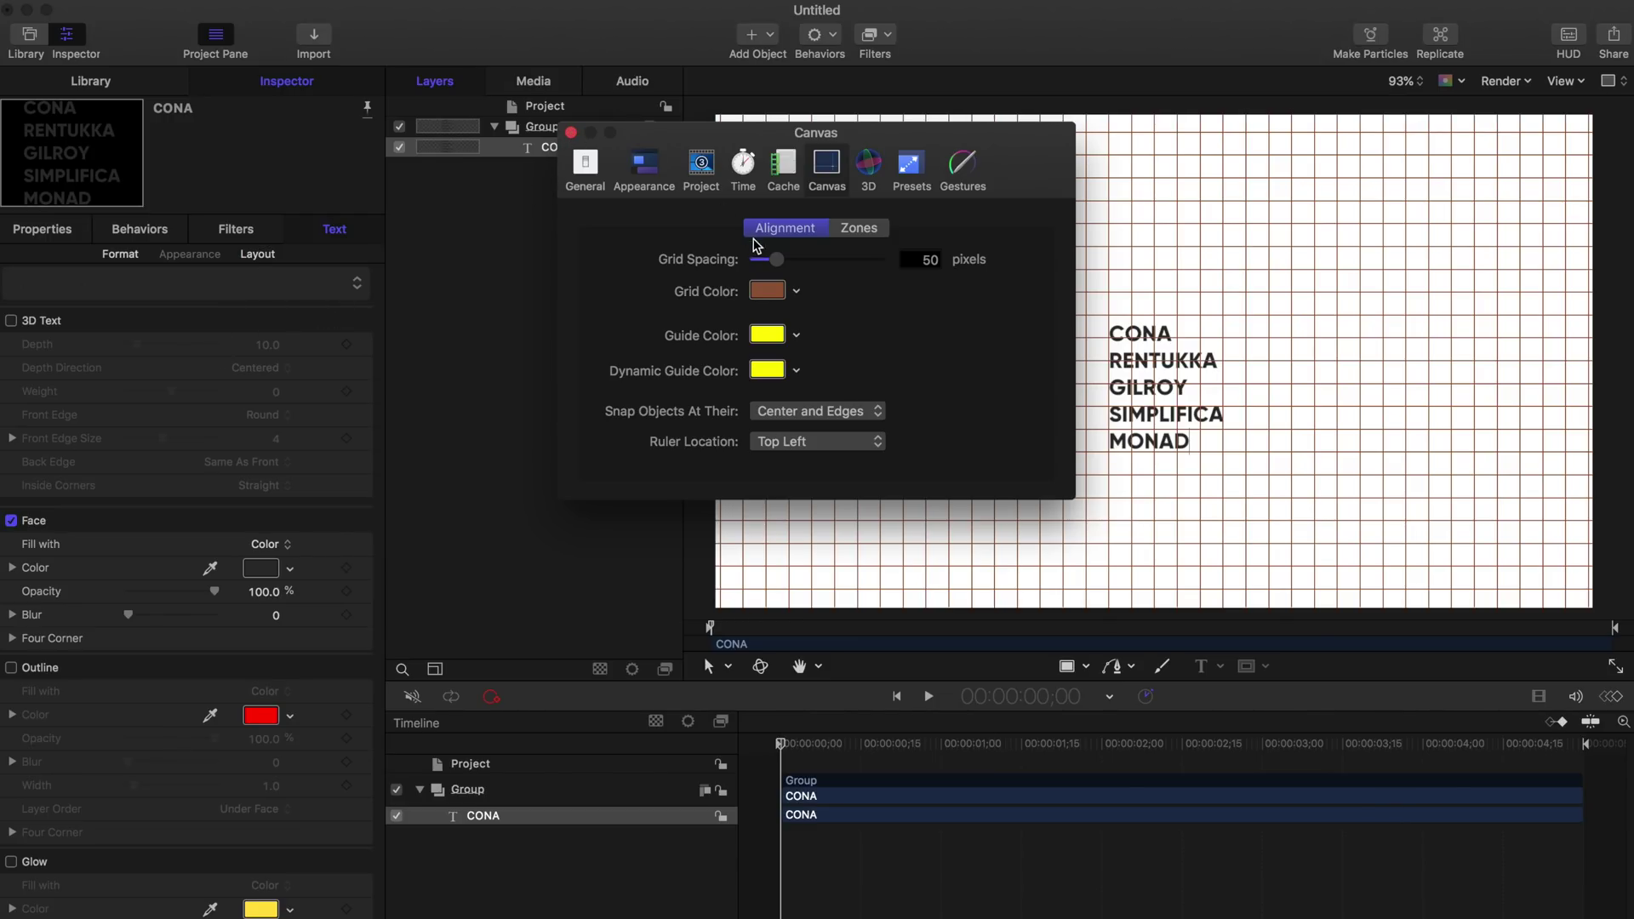
Step: Keep the grid spacing at 50 pixels and close Preferences
left_click_drag(777, 260, 779, 262)
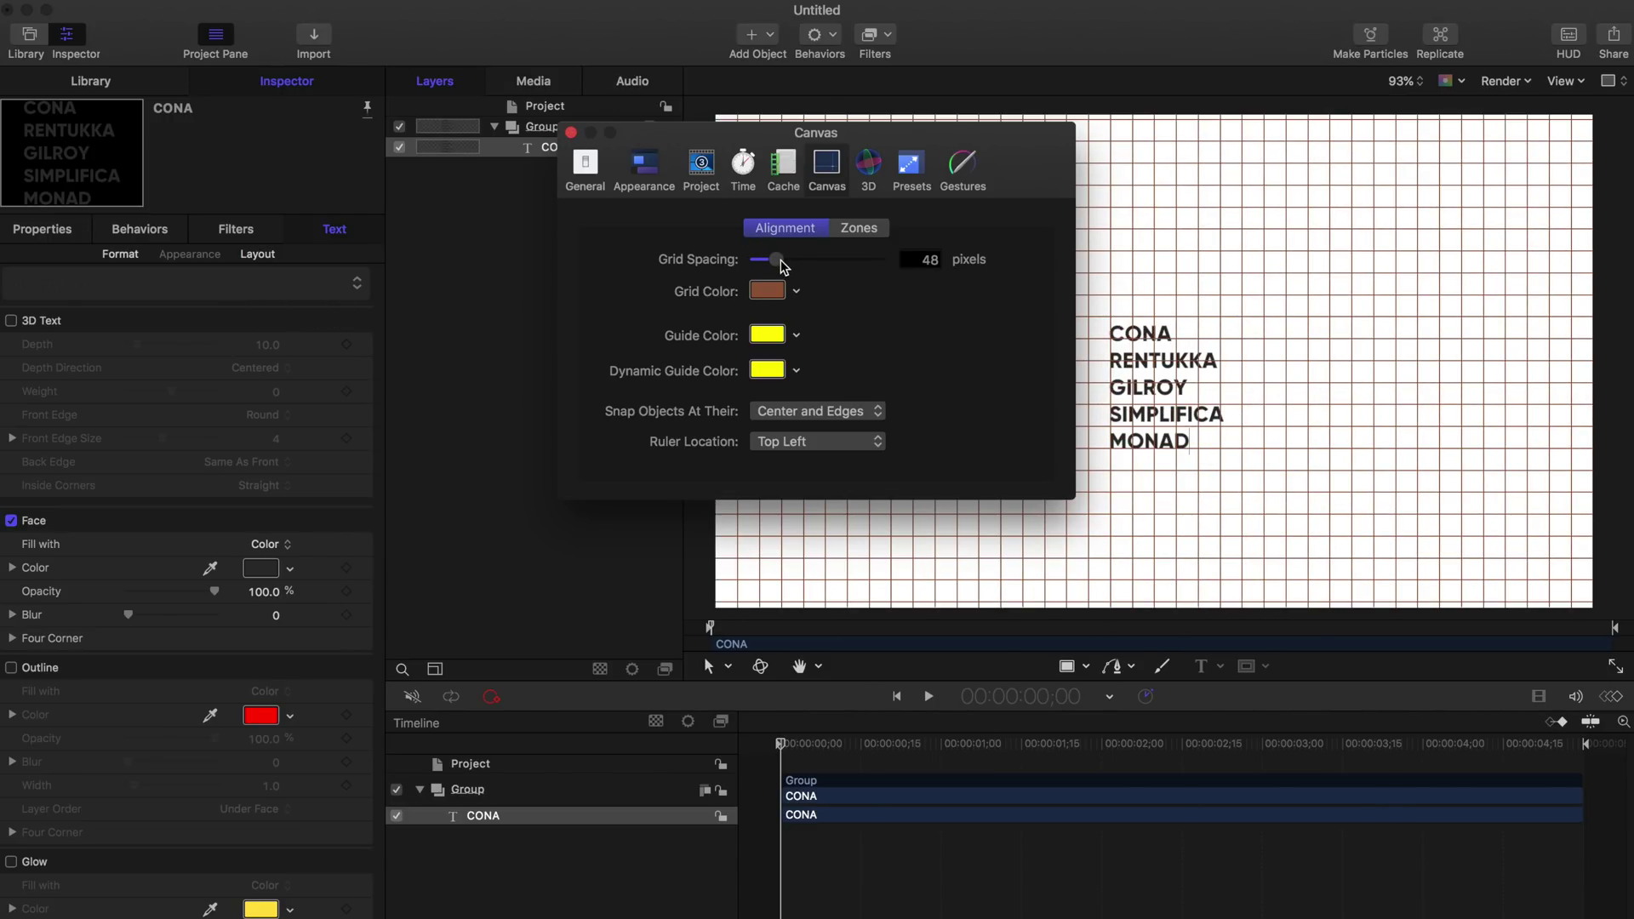
double_click(929, 259)
type("50")
key("Return")
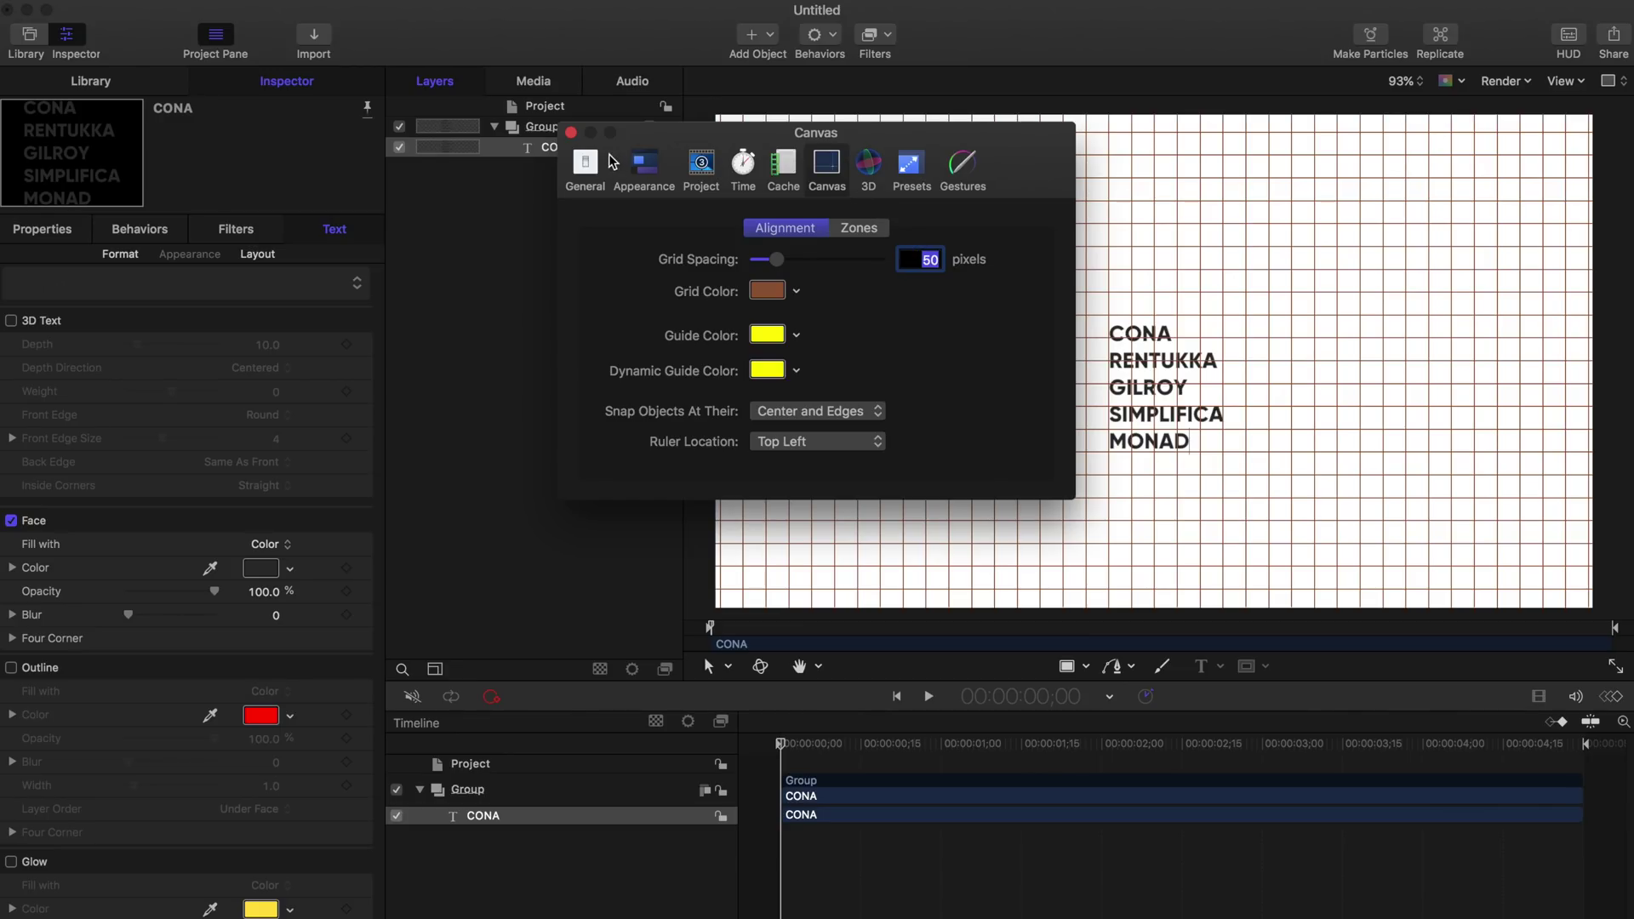
left_click(571, 131)
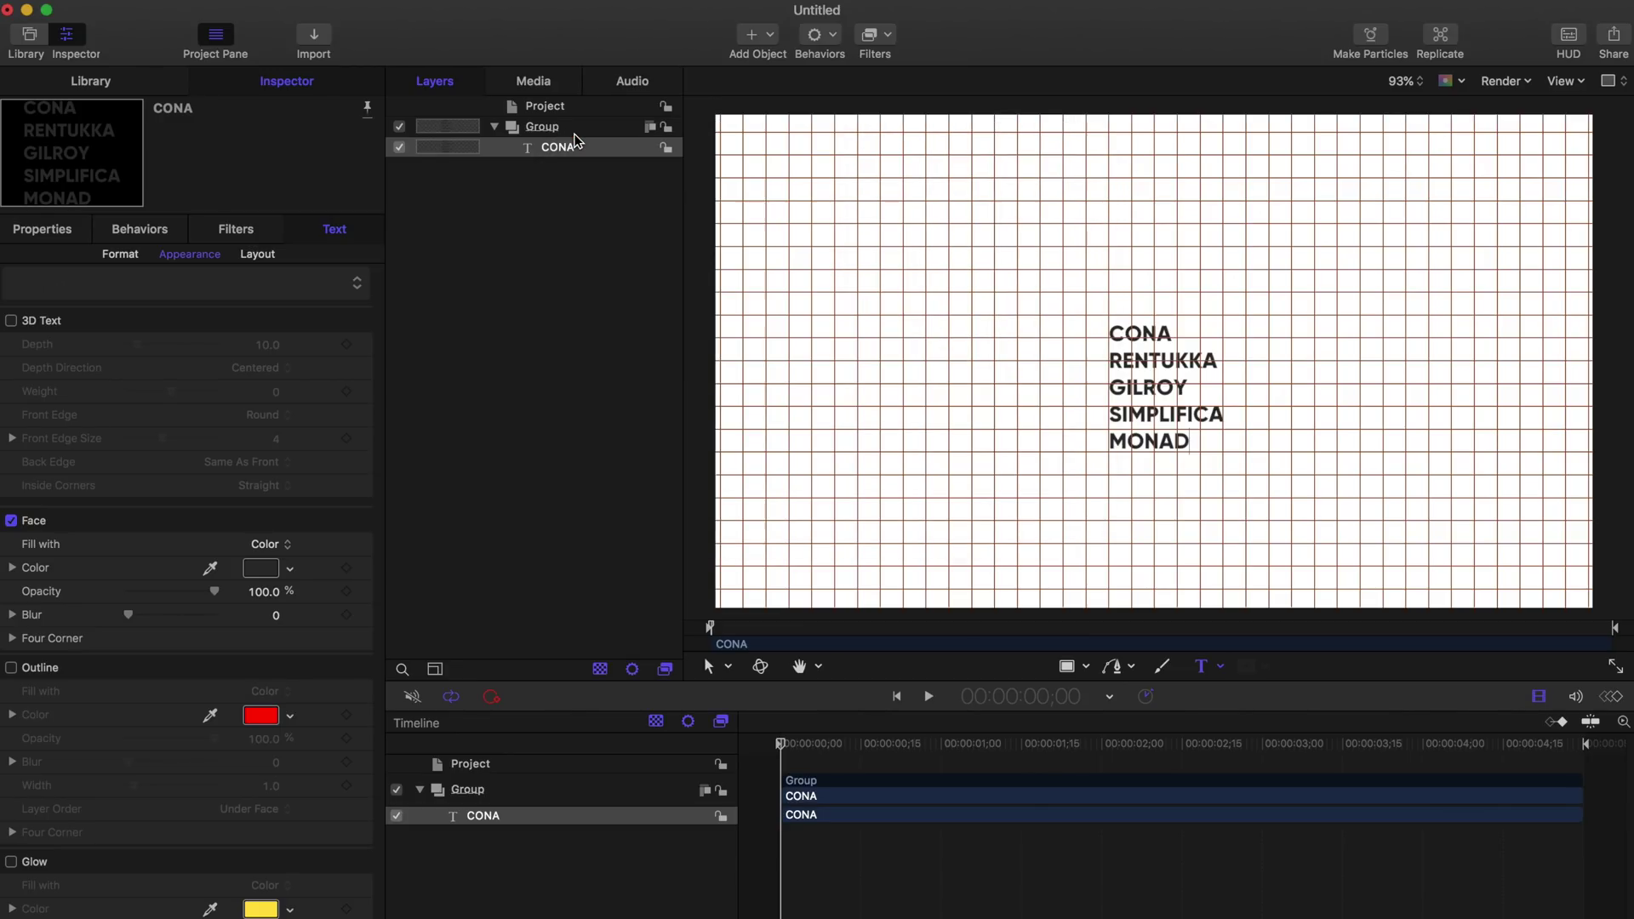
Step: Reset the text list's Position parameter to 0, 0 via Reset Parameter in Properties
left_click(120, 254)
mouse_move(128, 415)
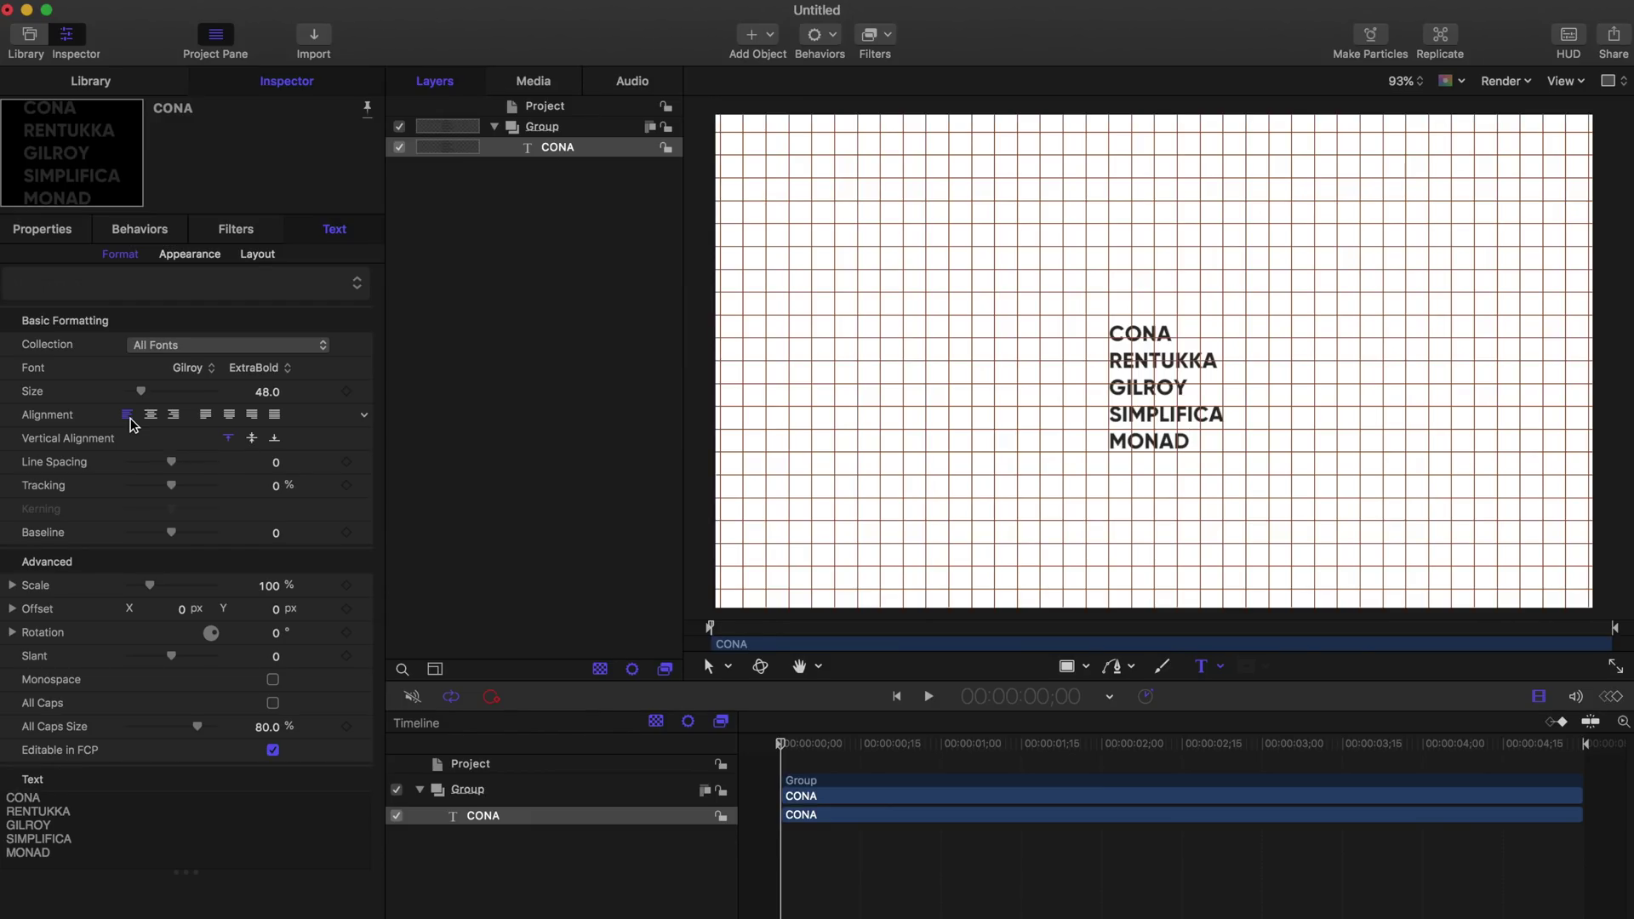
left_click(58, 235)
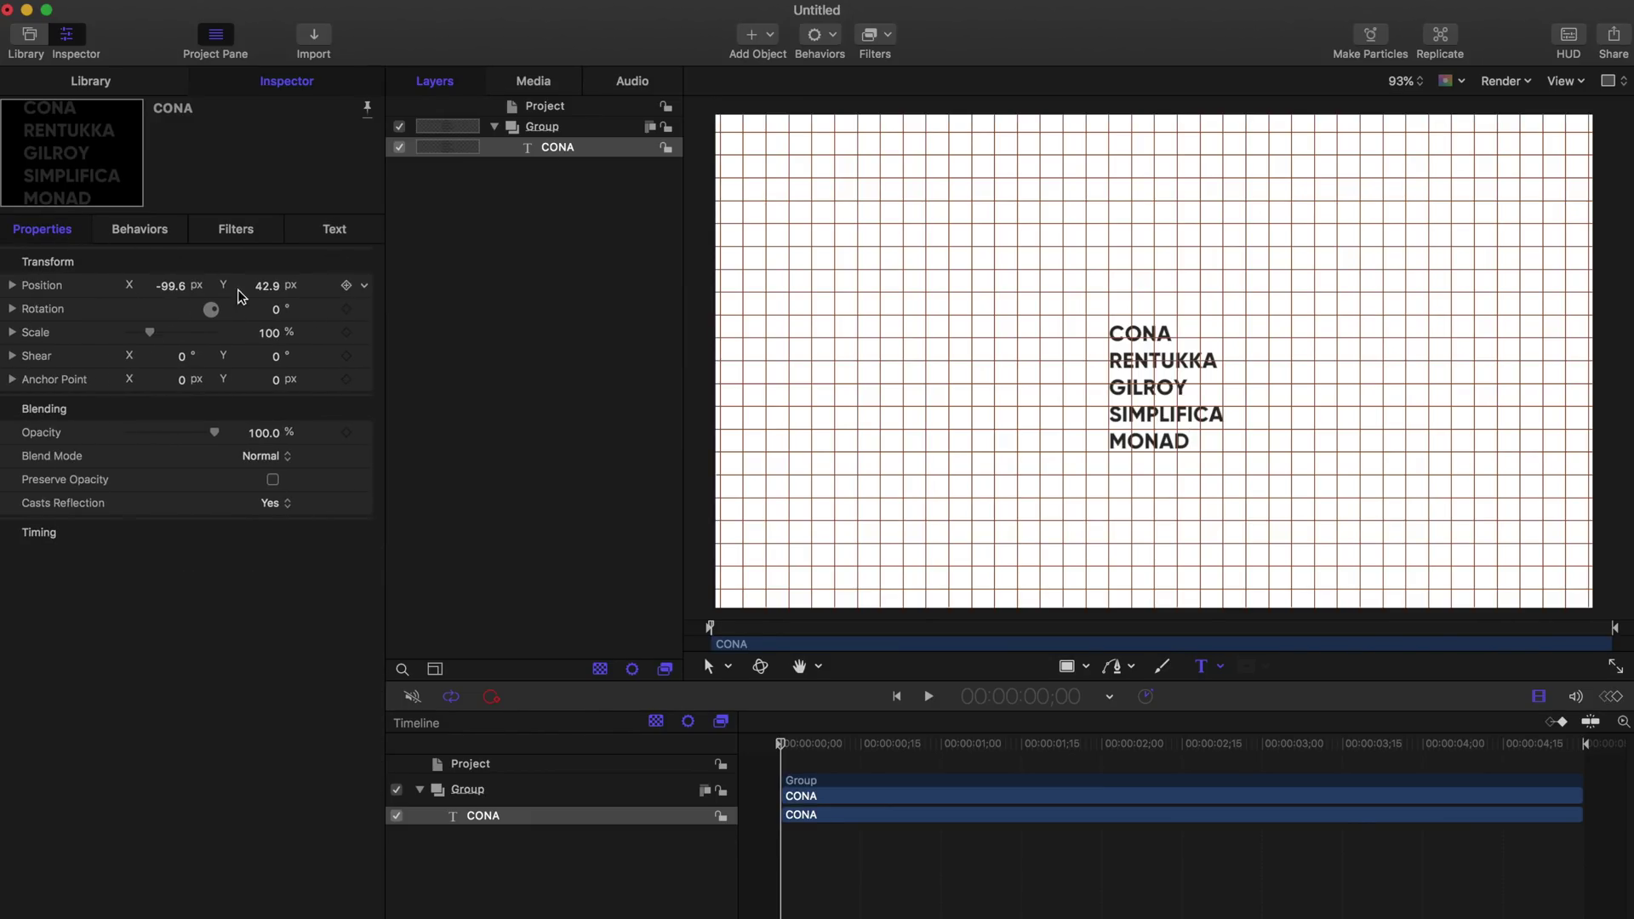
right_click(365, 286)
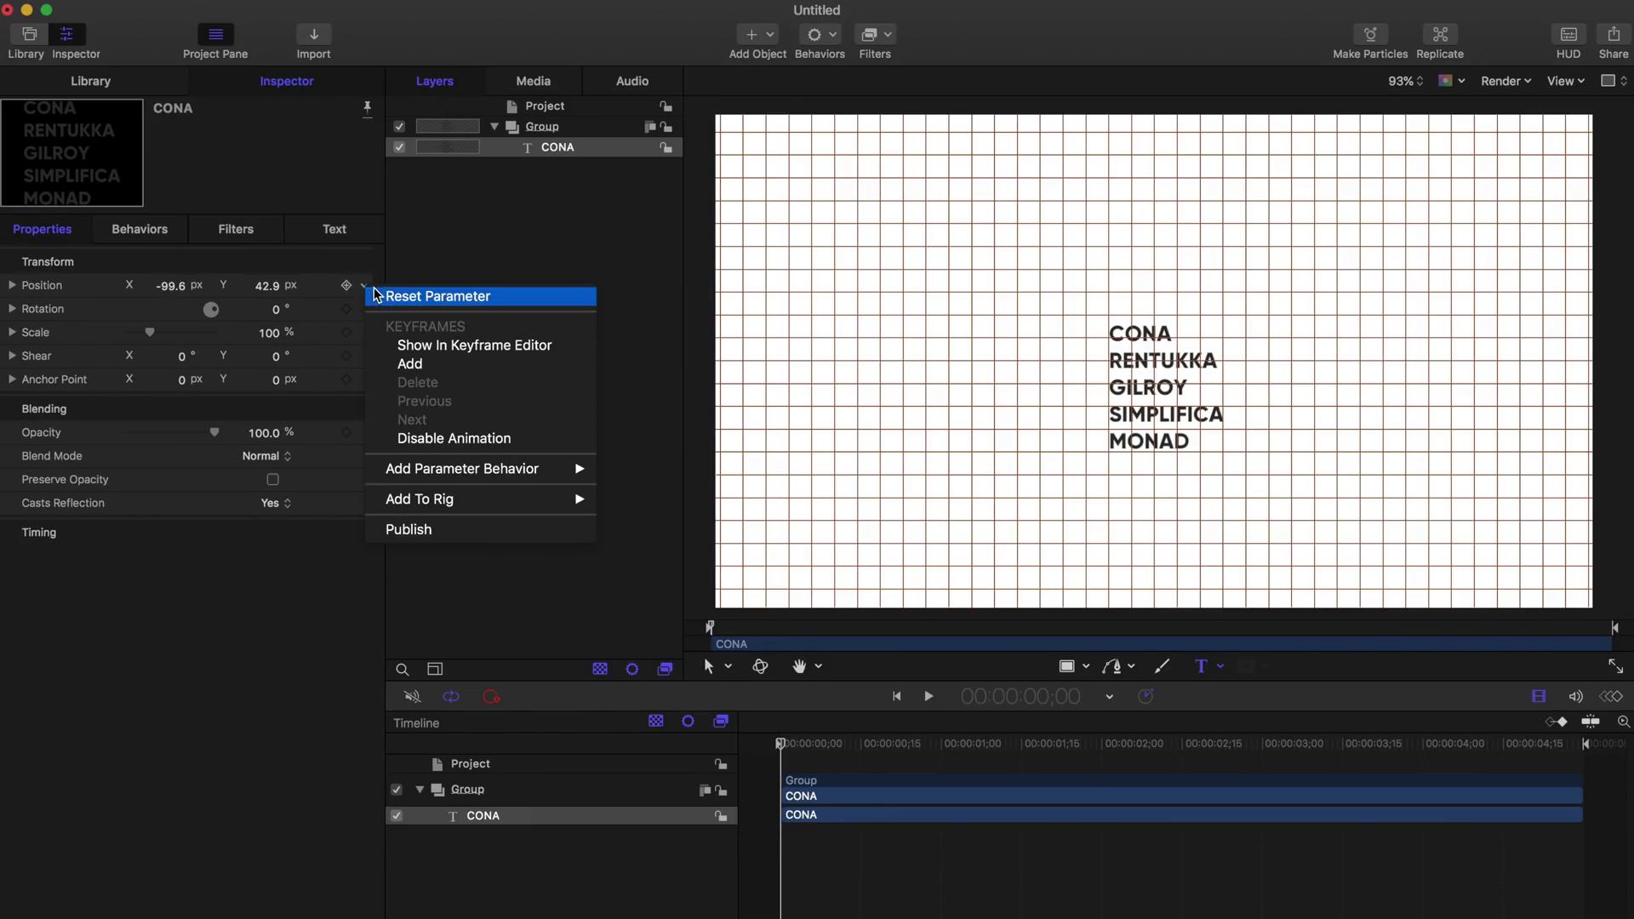
left_click(517, 295)
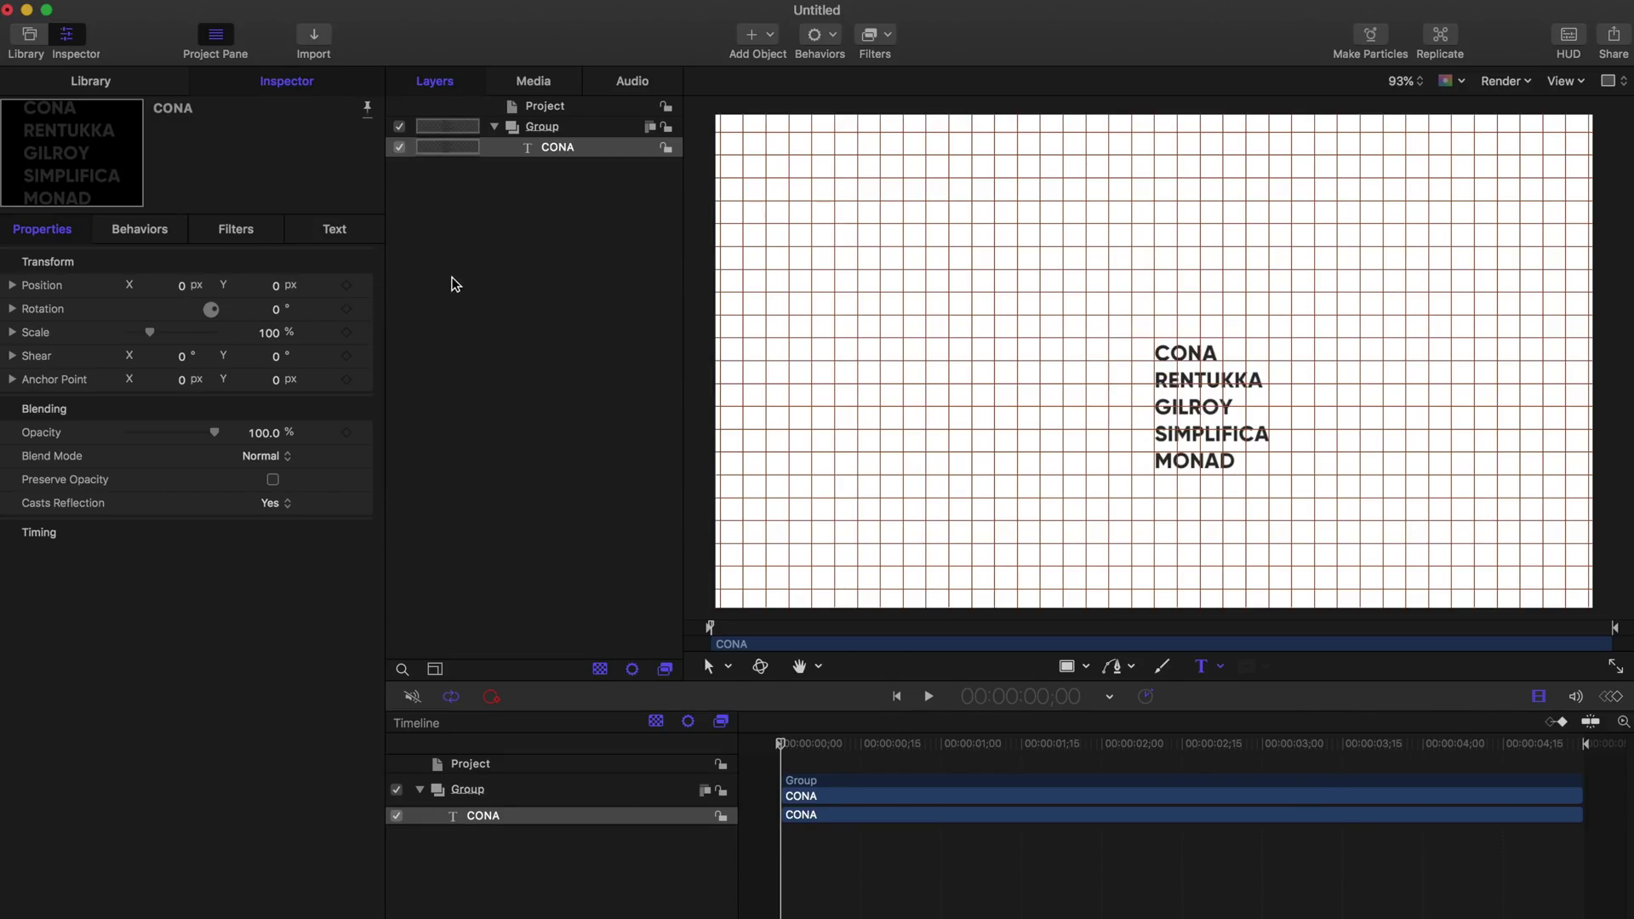
left_click(335, 229)
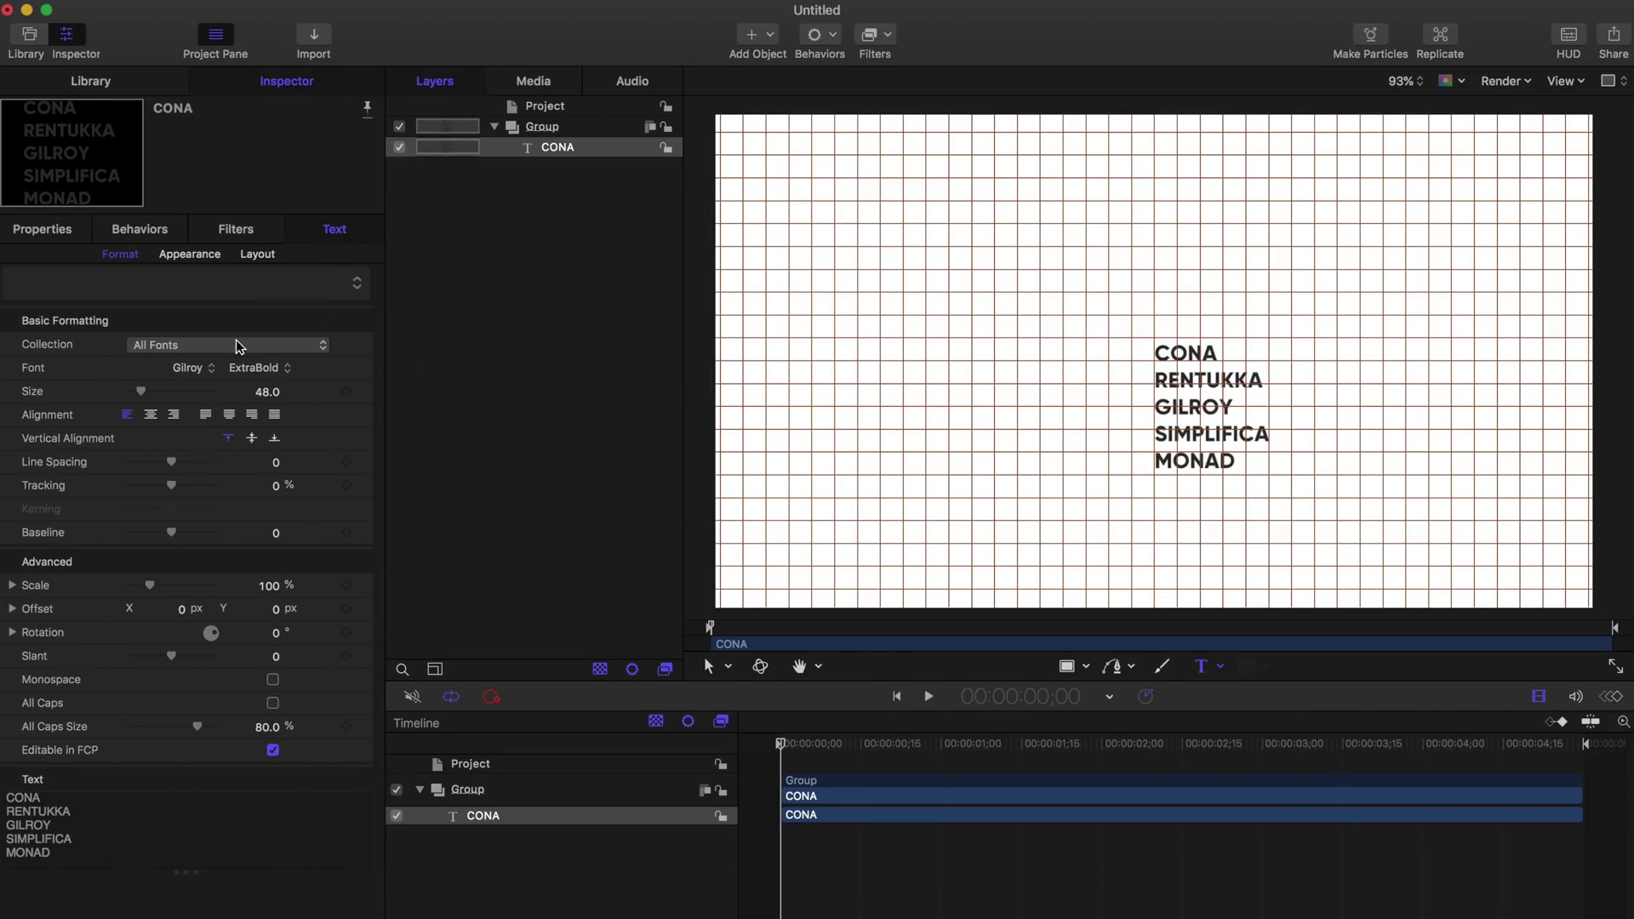
Step: Set the list's text size to 72 and line spacing to 12
mouse_move(150, 392)
left_click_drag(144, 399, 151, 398)
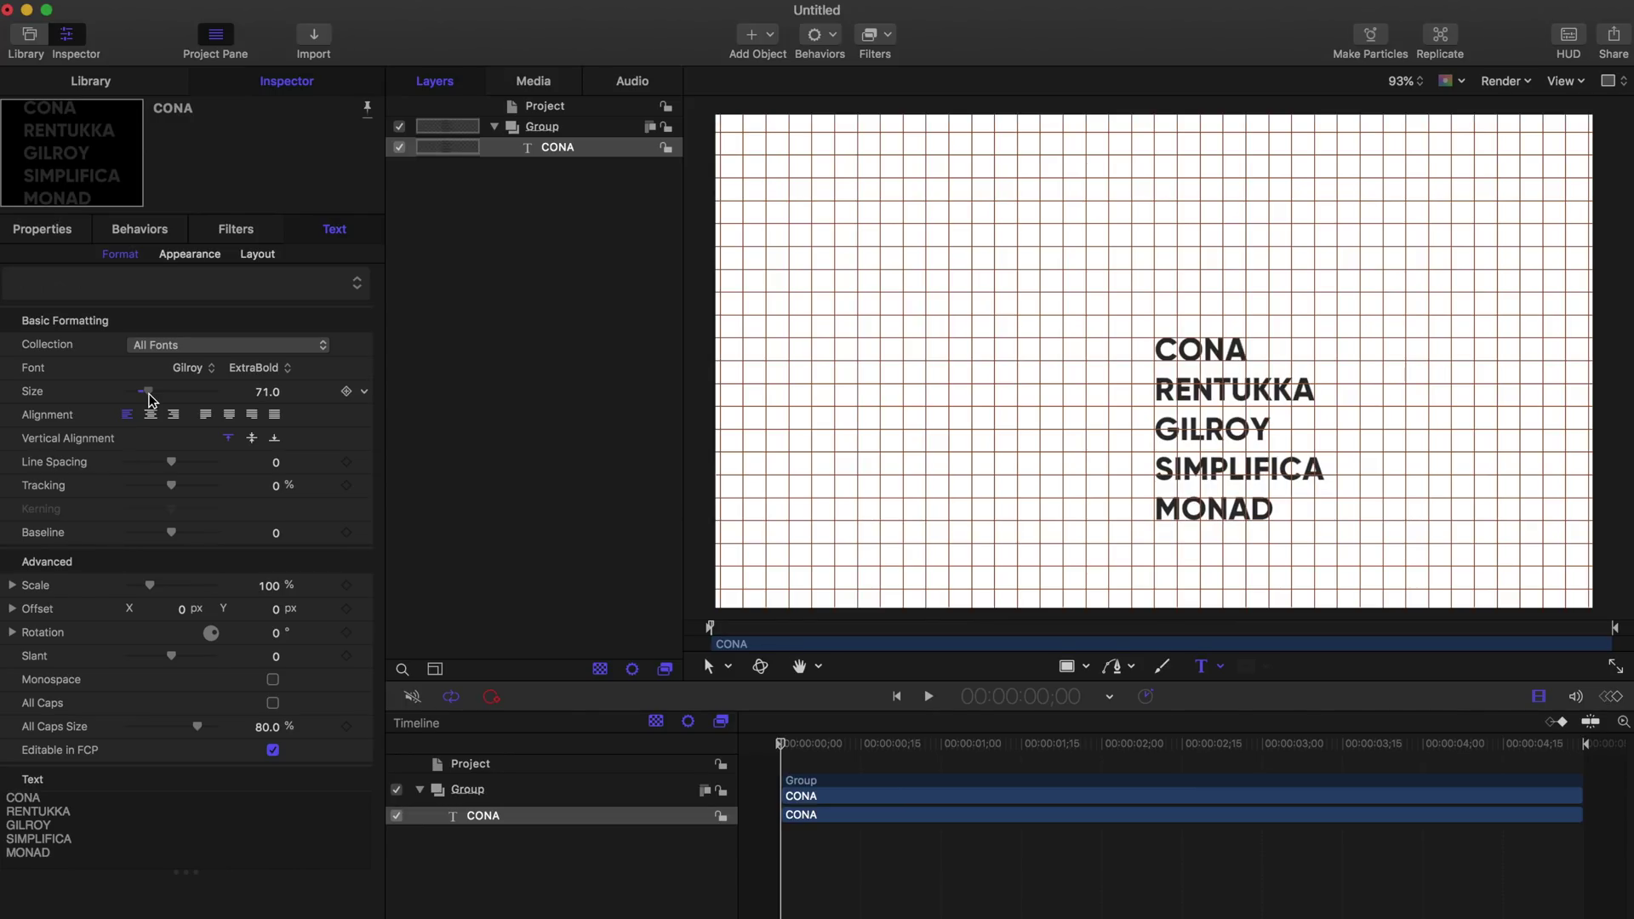
left_click_drag(150, 398, 151, 399)
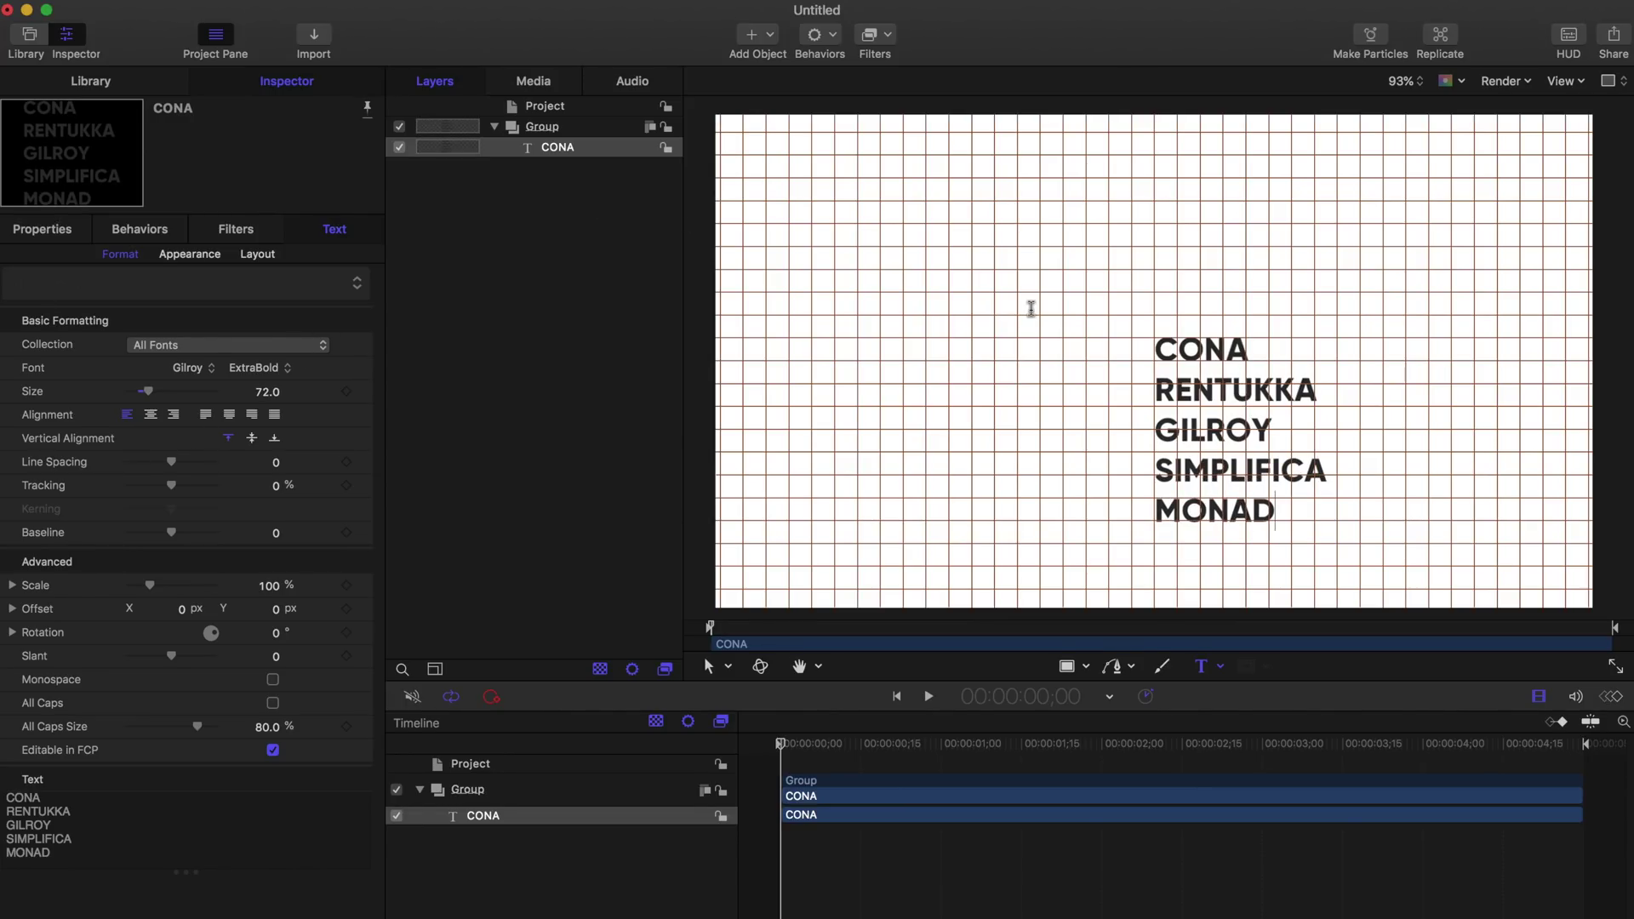
left_click(709, 665)
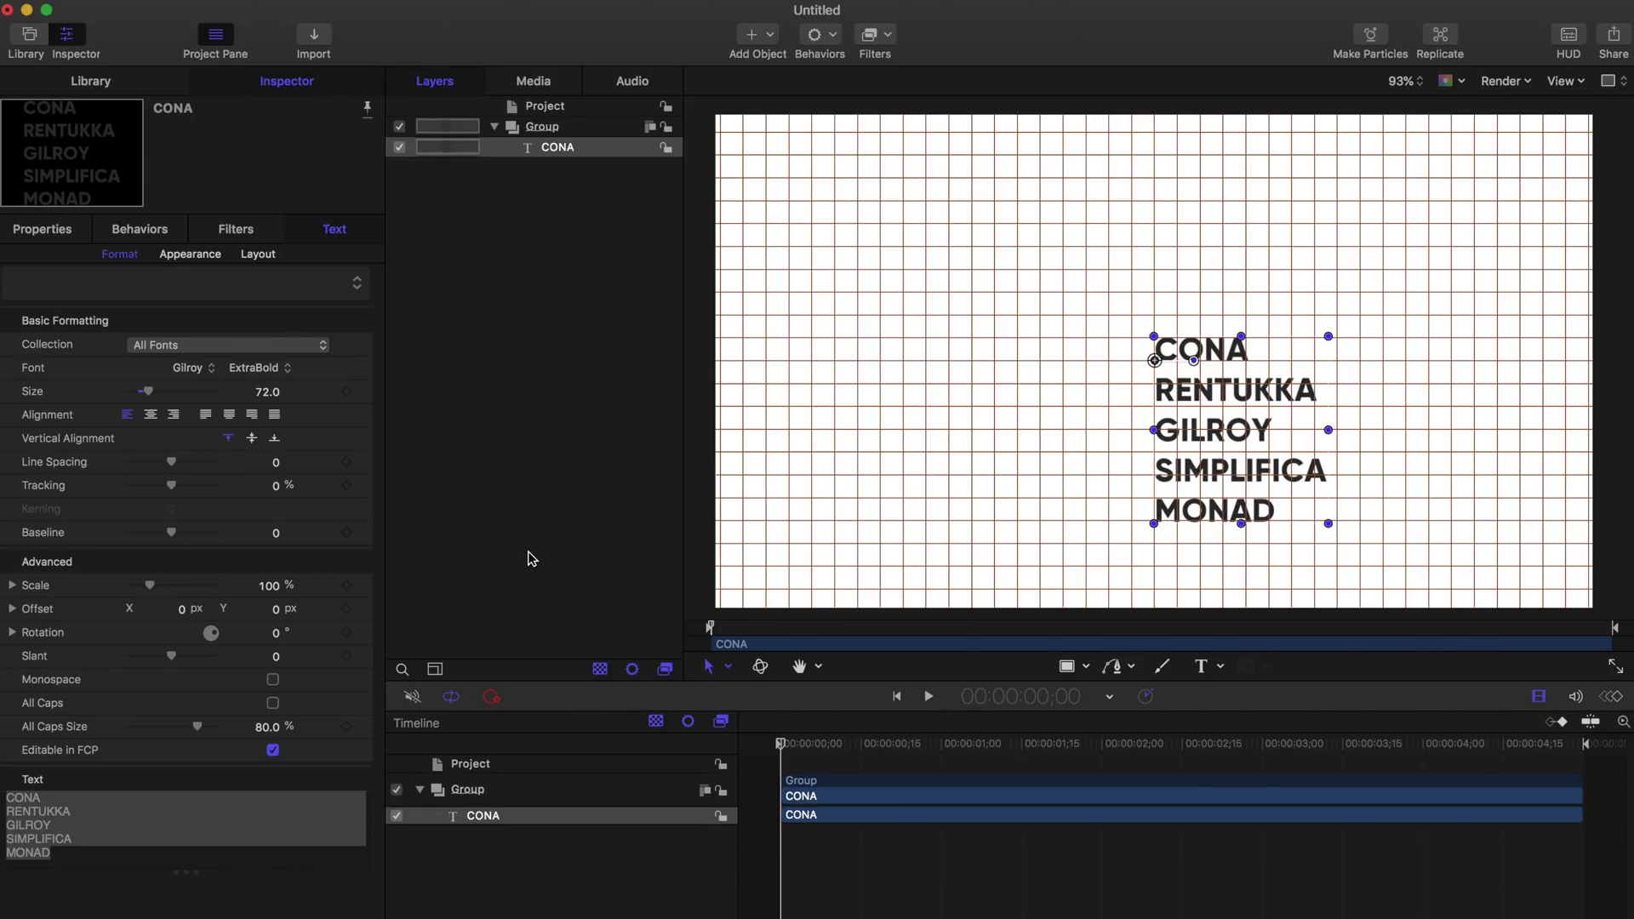
mouse_move(175, 464)
left_click_drag(174, 462, 181, 468)
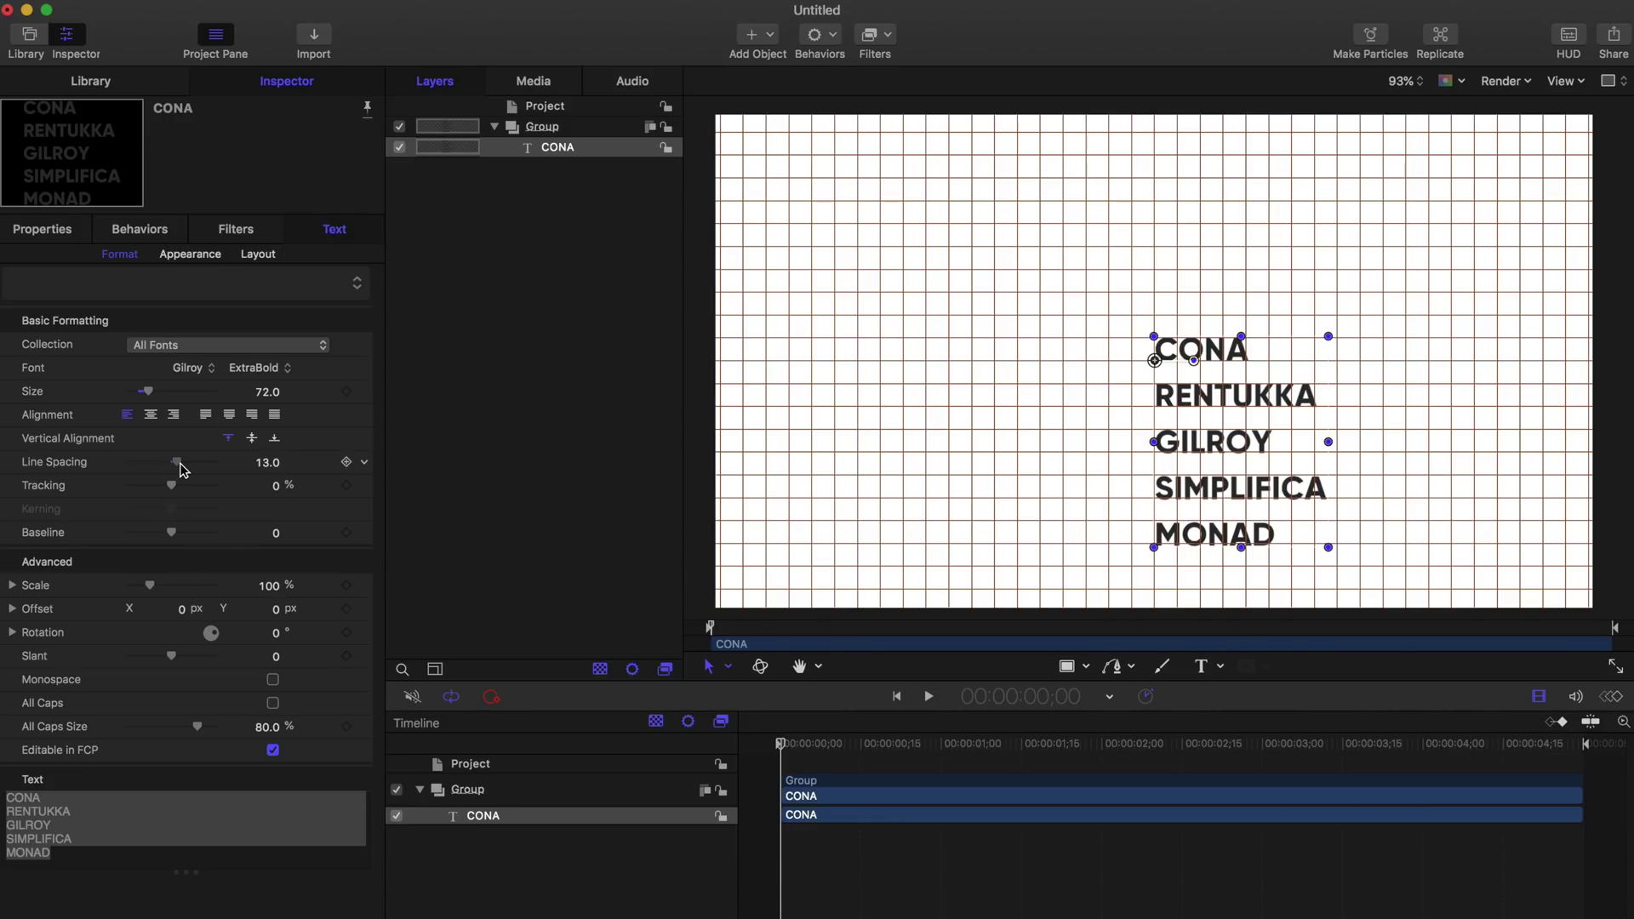
left_click_drag(181, 467, 177, 462)
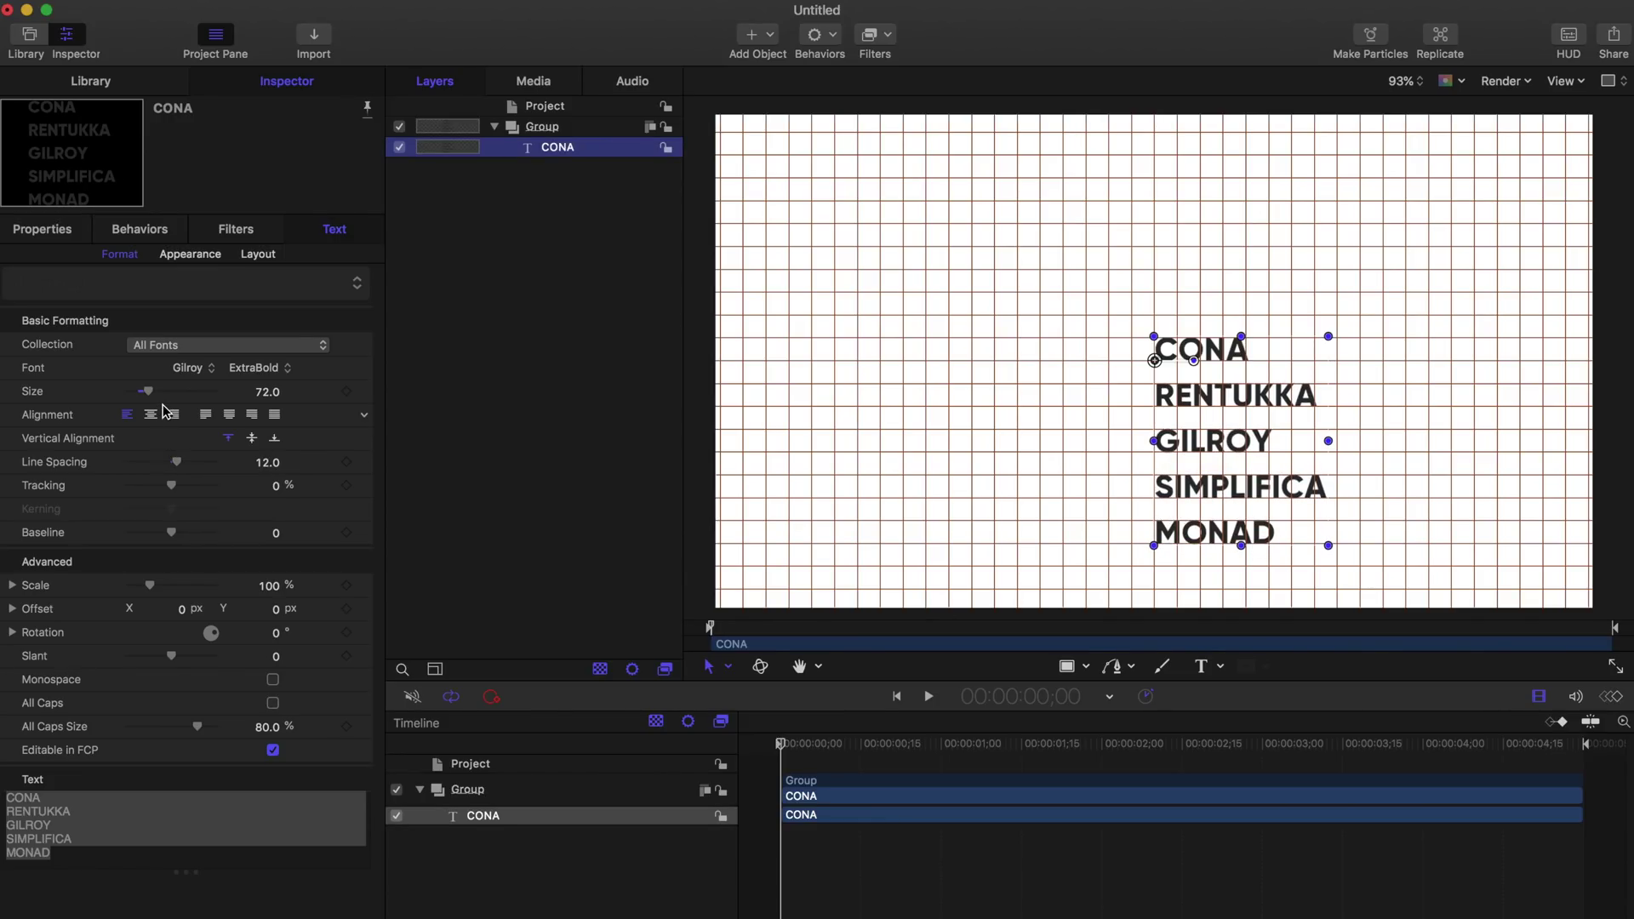
left_click(42, 229)
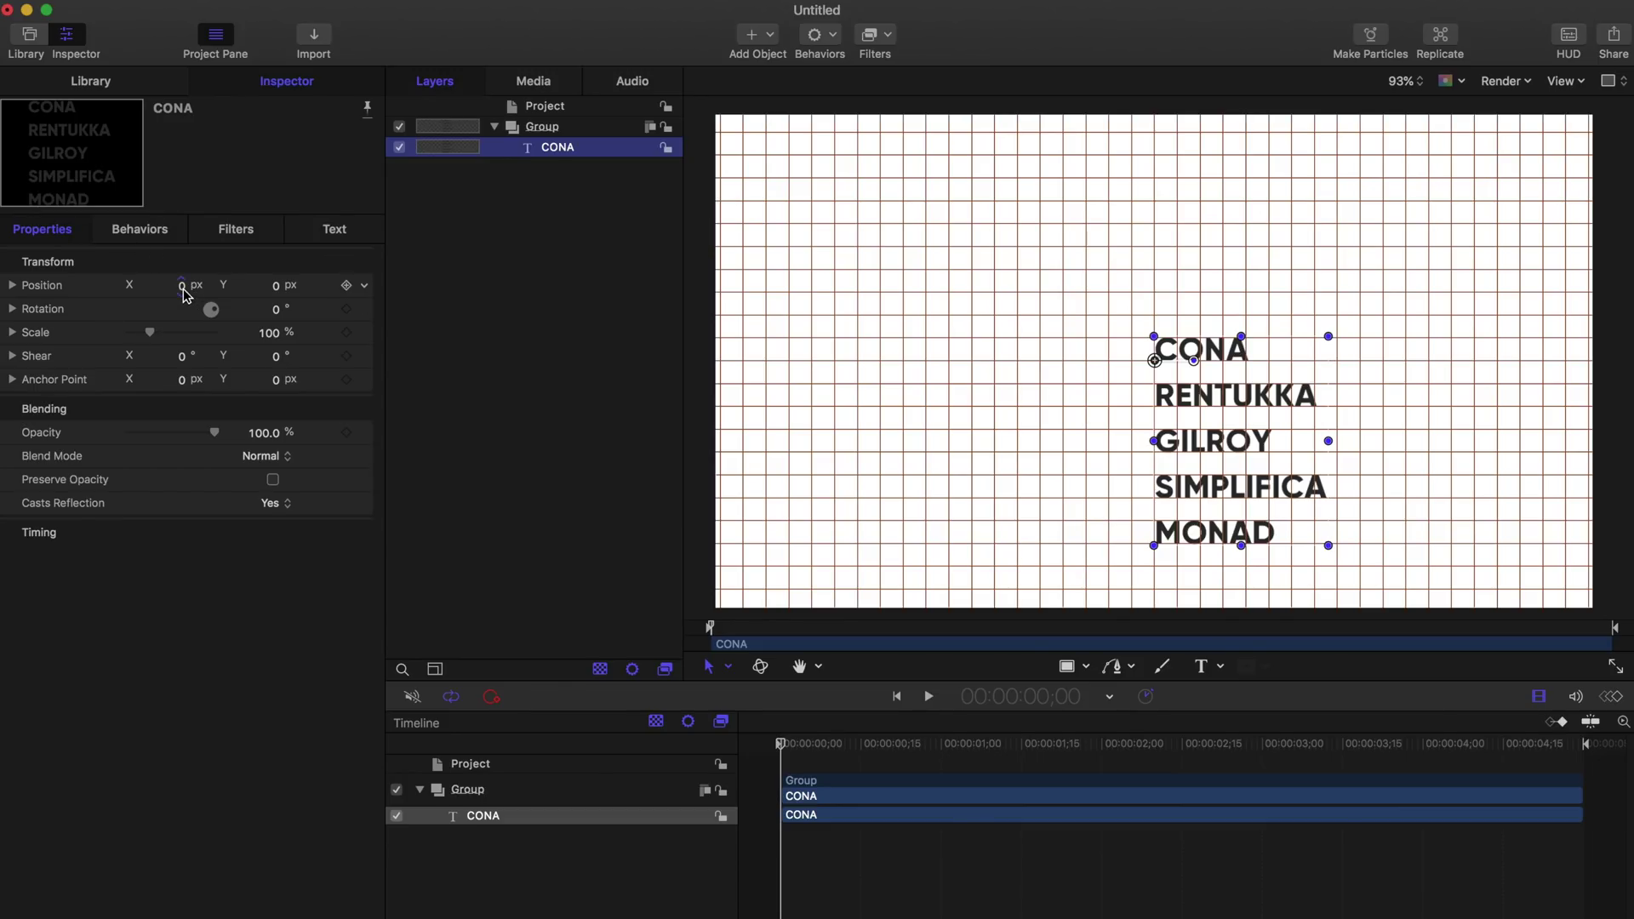
Step: Keyframe Position at frame 0, then at frame 15 with Y raised to 100
mouse_move(350, 286)
left_click(348, 285)
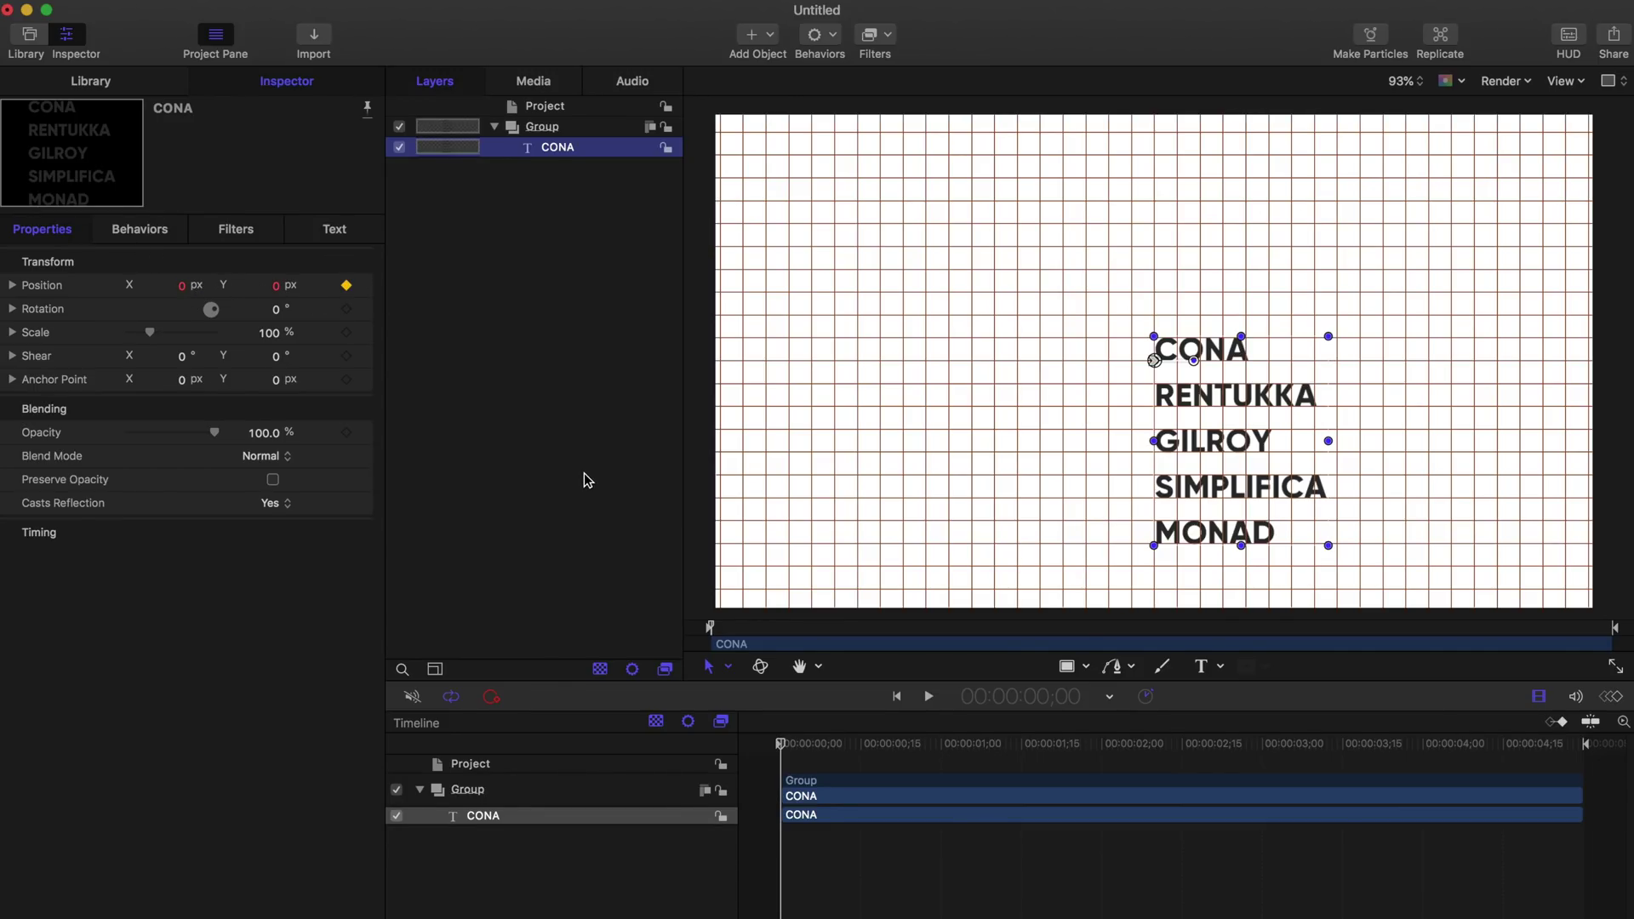
double_click(1058, 699)
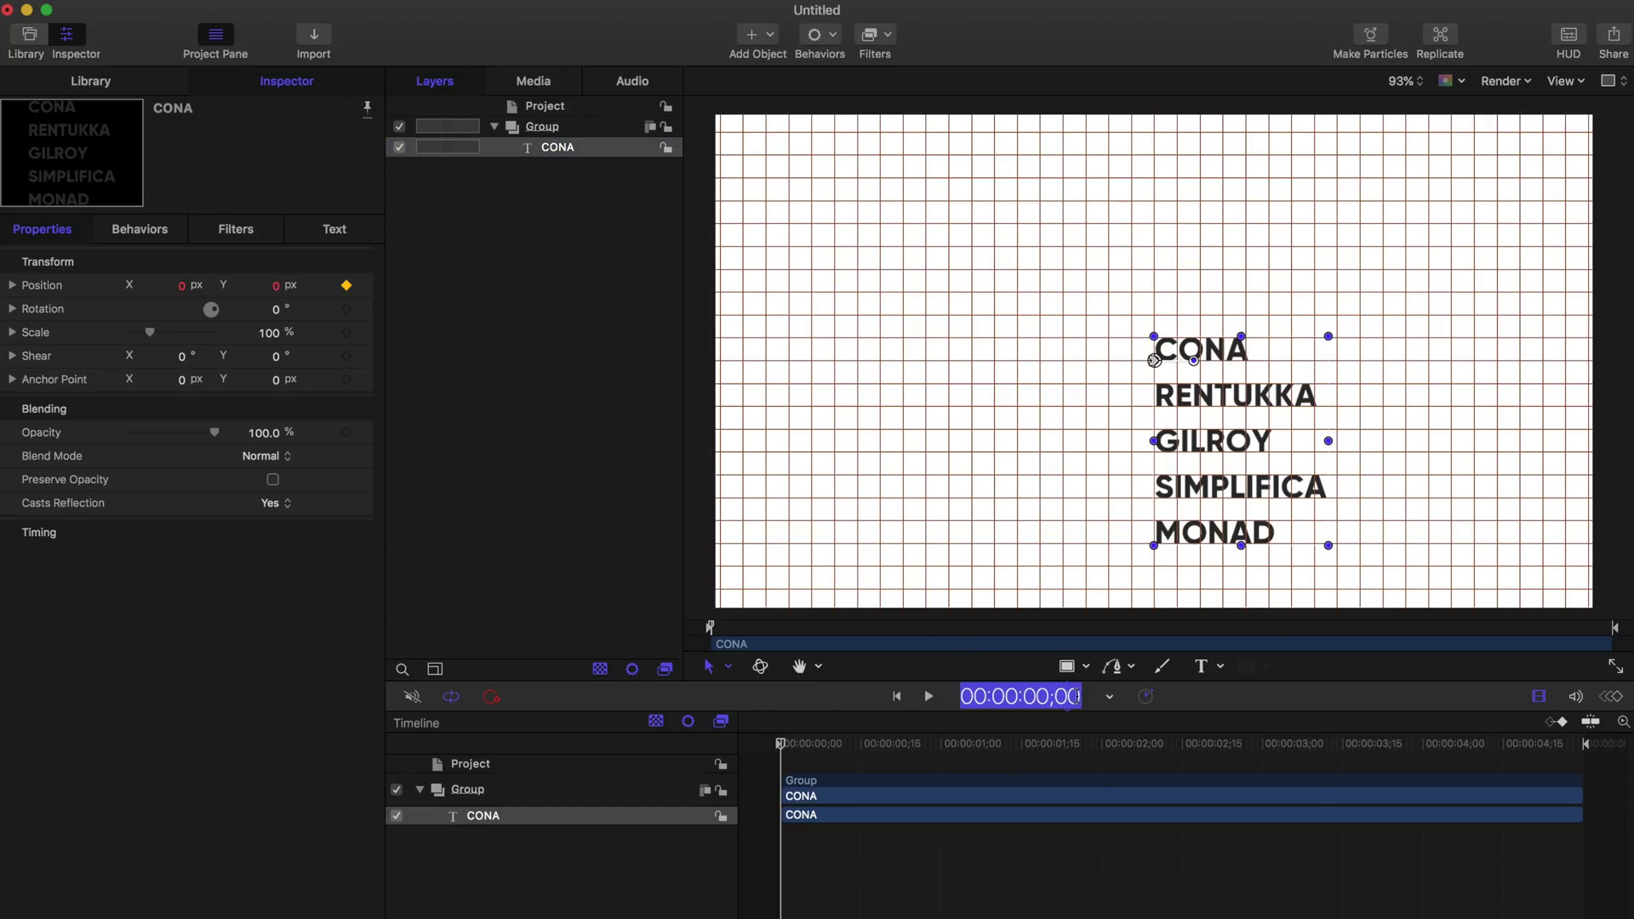
type("15")
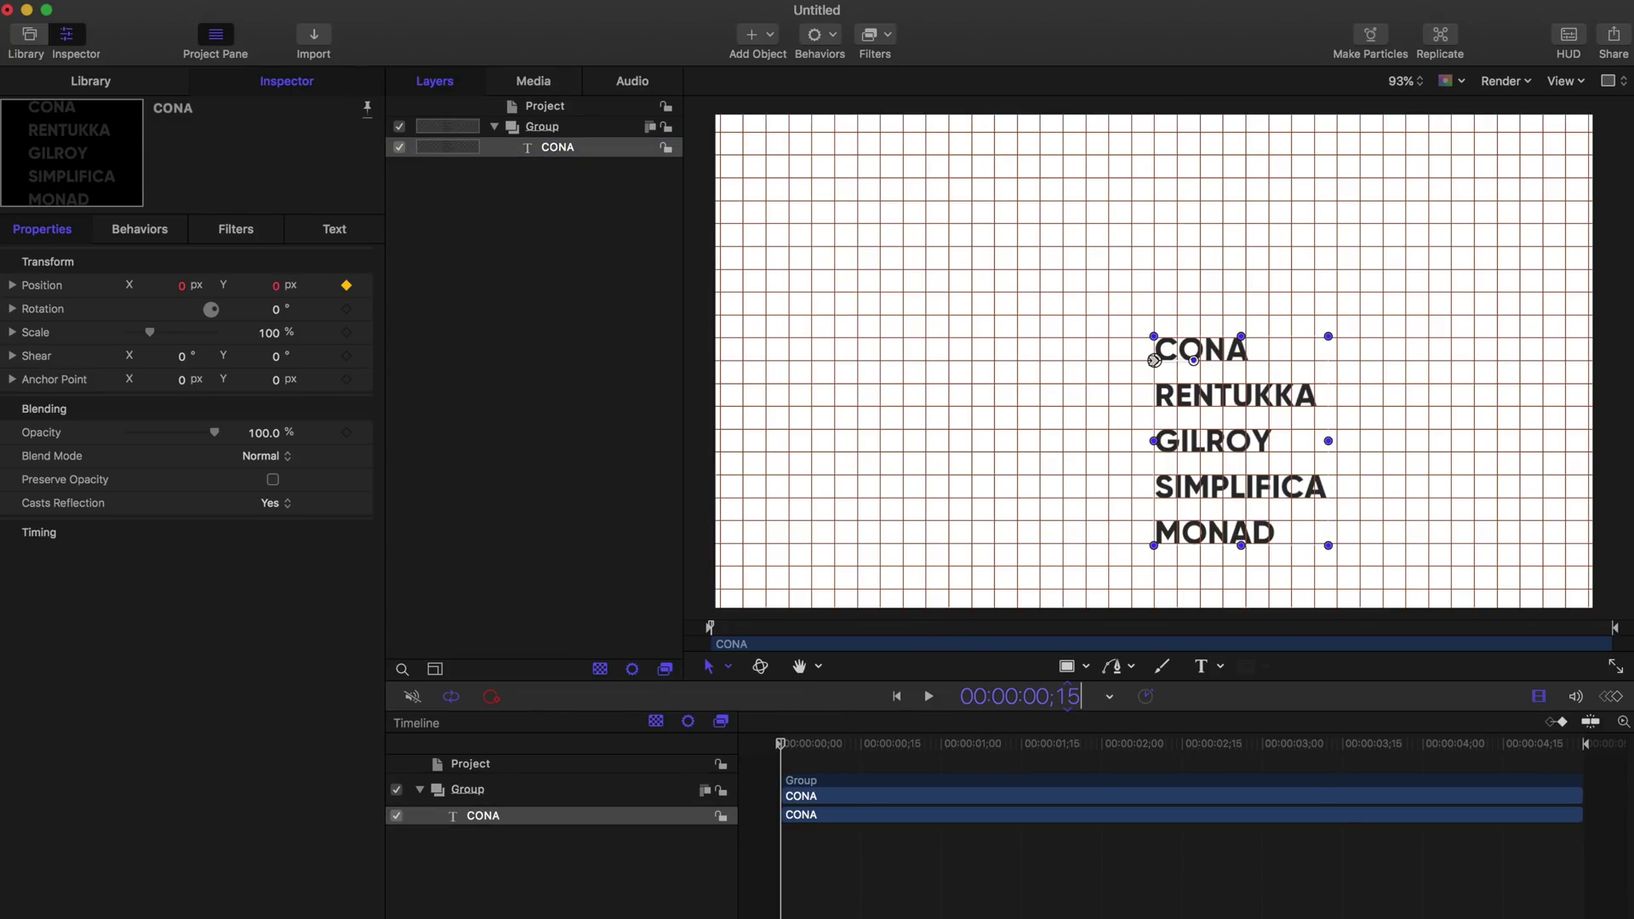
key("Return")
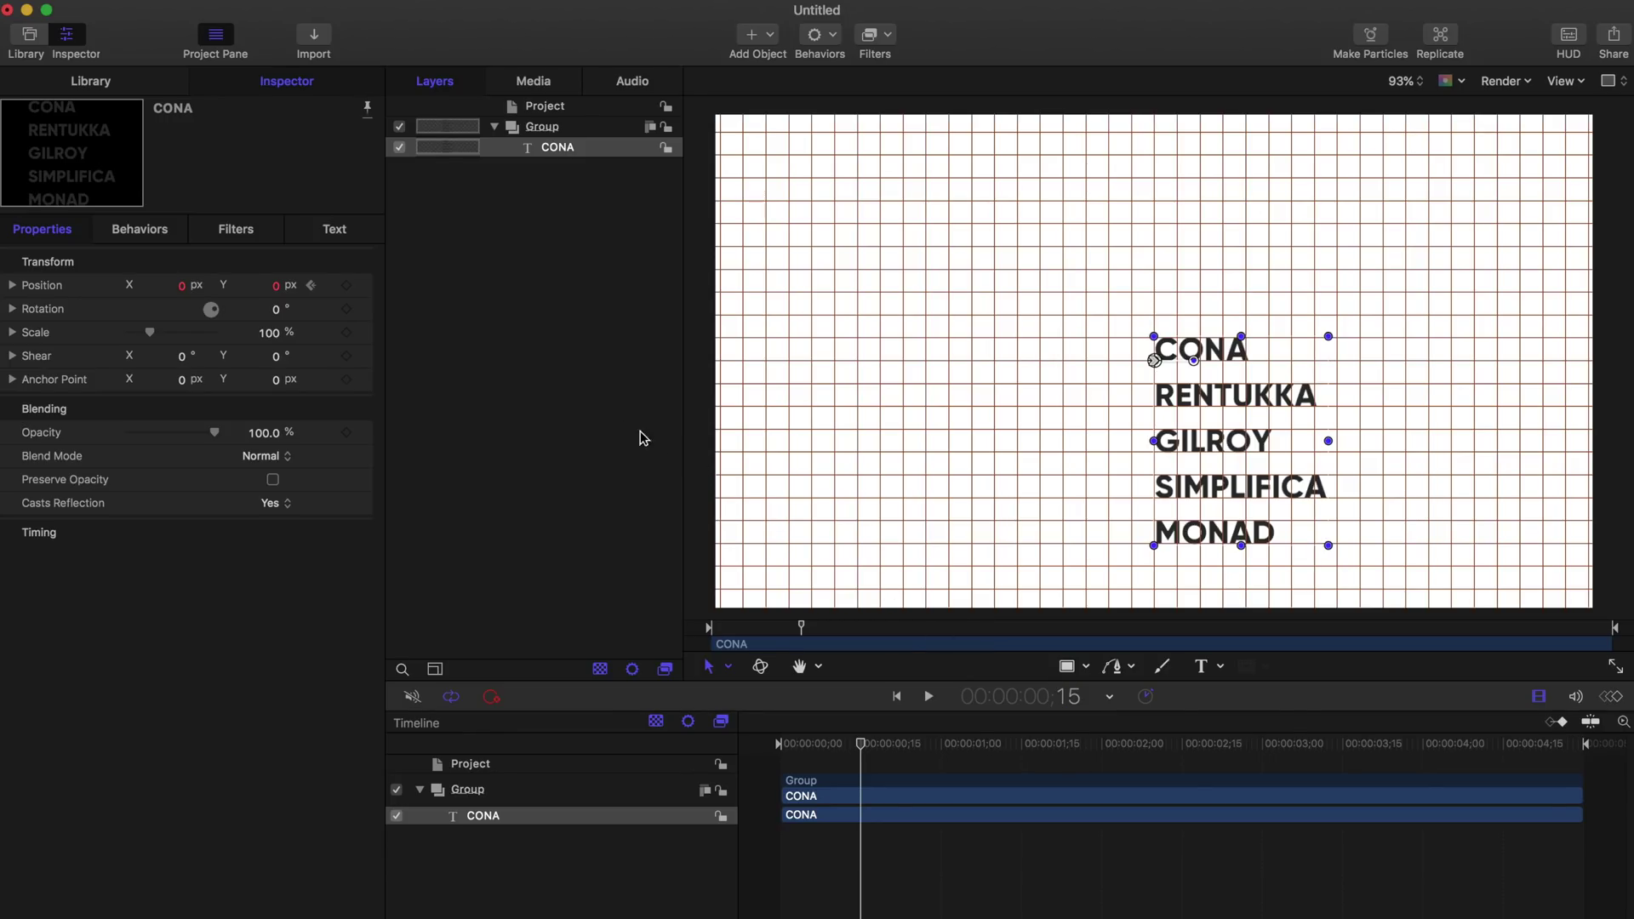
mouse_move(276, 285)
left_click_drag(274, 284, 337, 285)
left_click(345, 285)
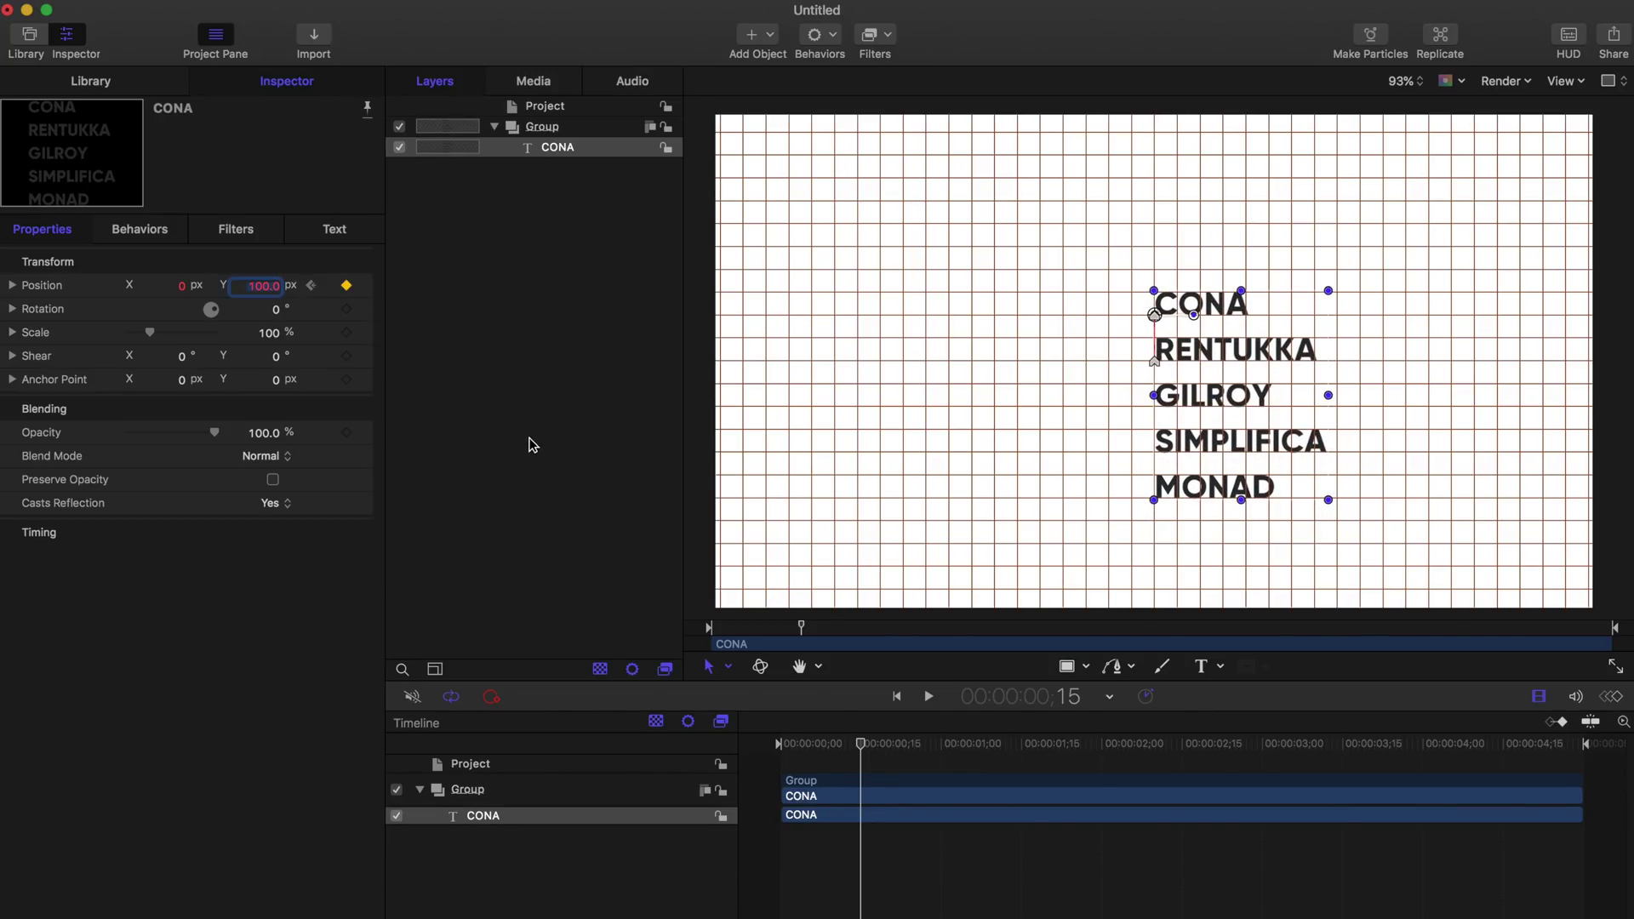
double_click(1072, 697)
type("3")
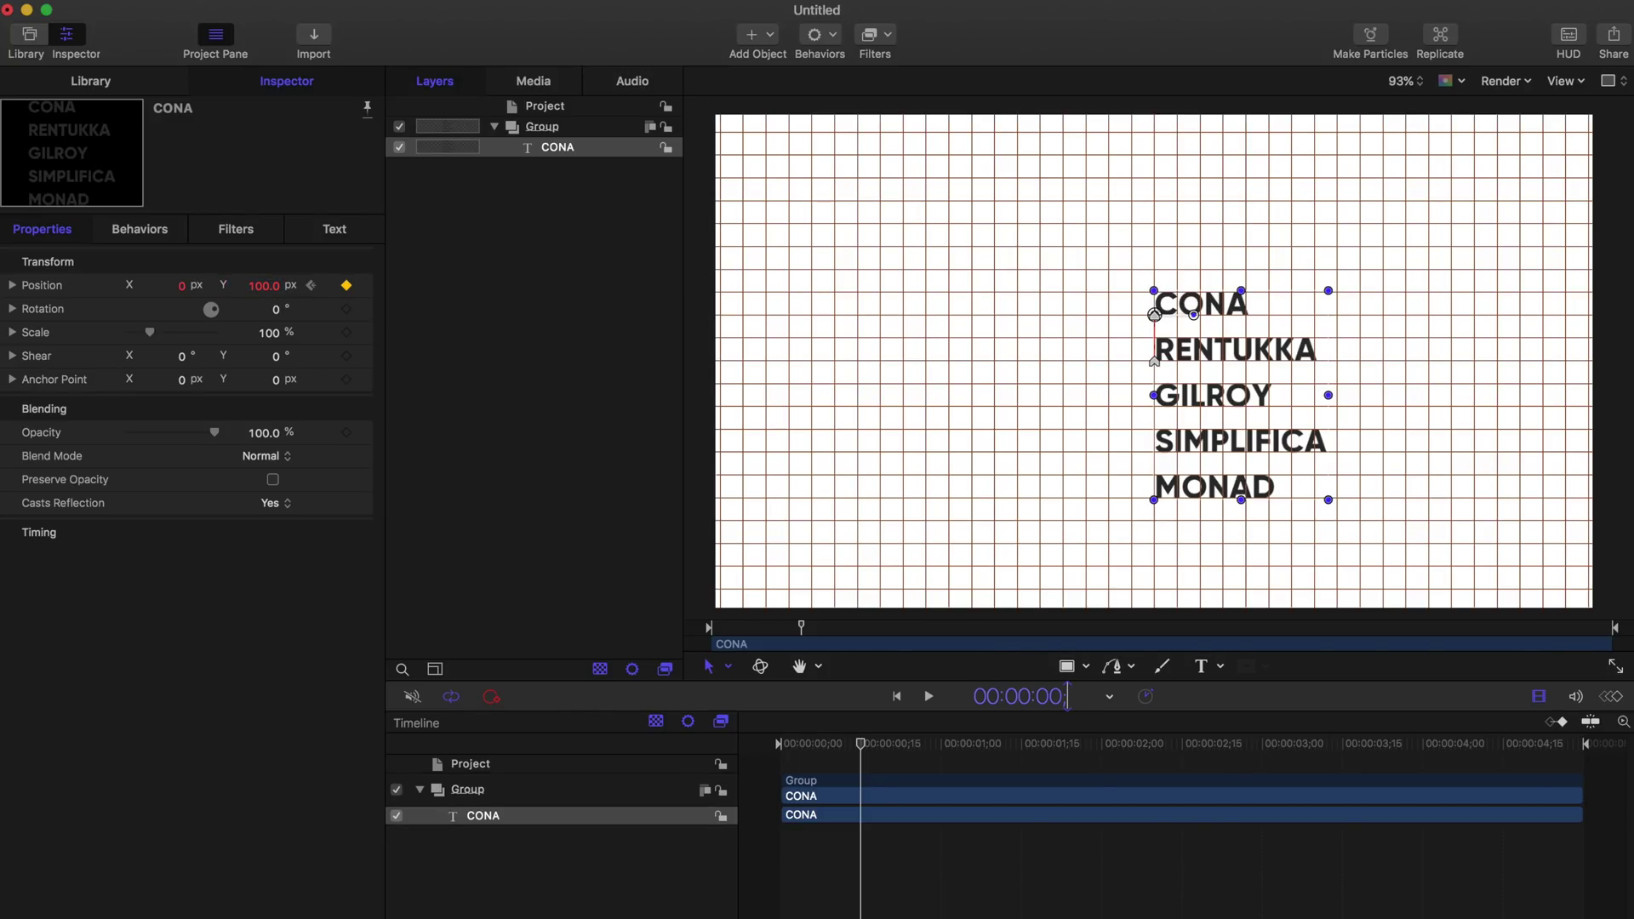
type("0")
Step: Hold the position at 1:00, then raise Y to 200 and keyframe it at 1:15
key("Return")
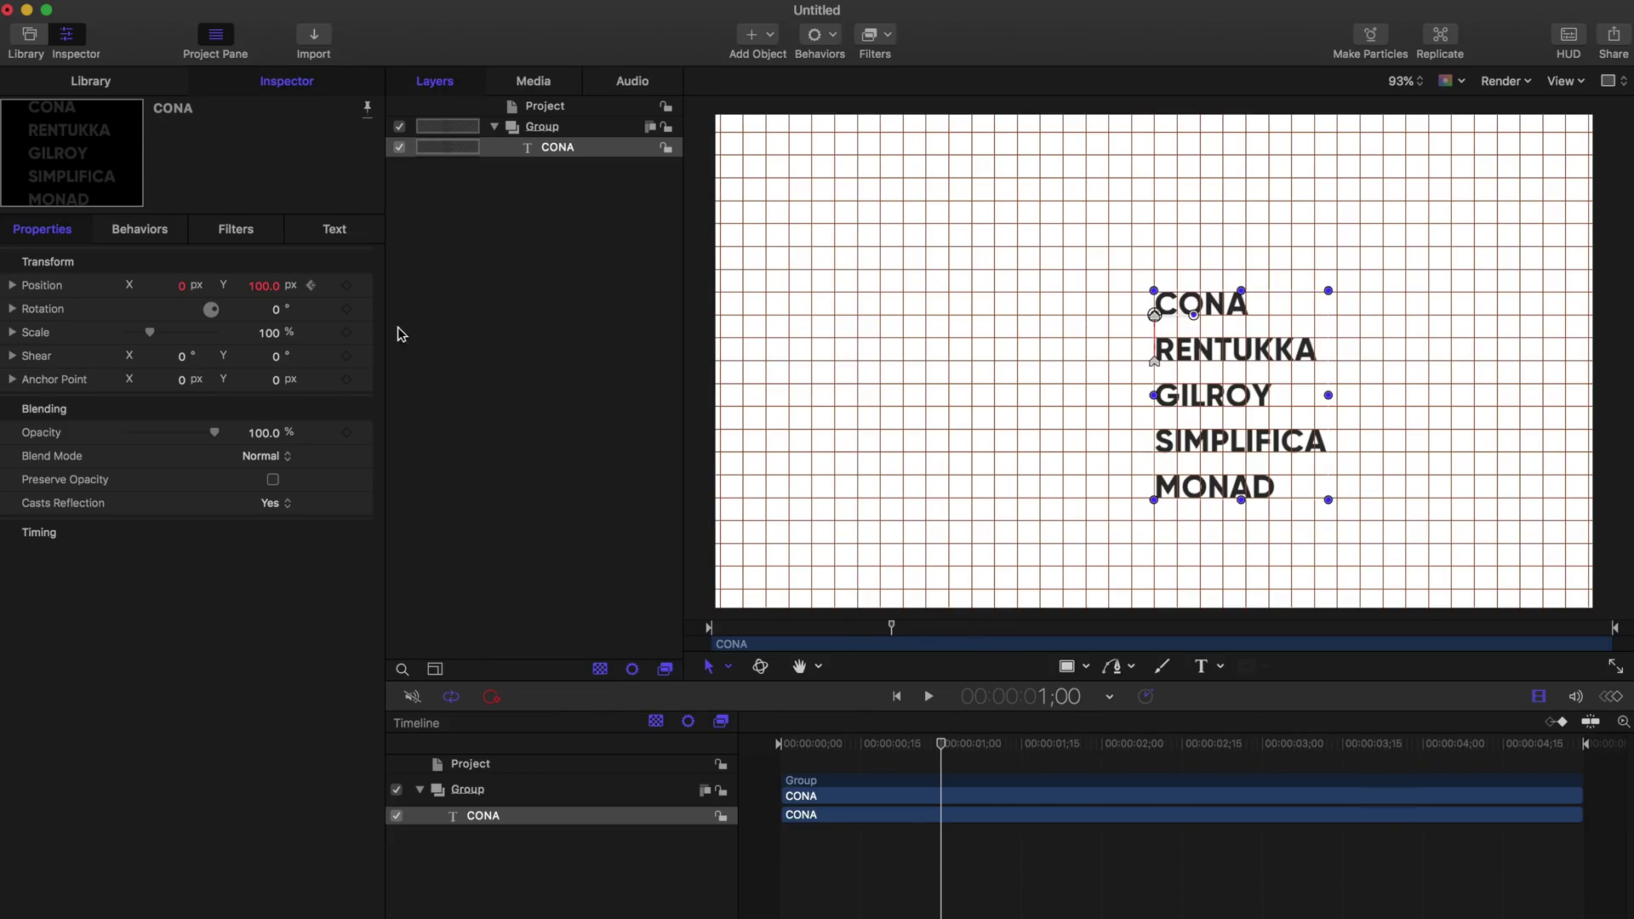
mouse_move(346, 285)
left_click(346, 287)
double_click(1066, 695)
key("BackSpace")
key("BackSpace")
type("15")
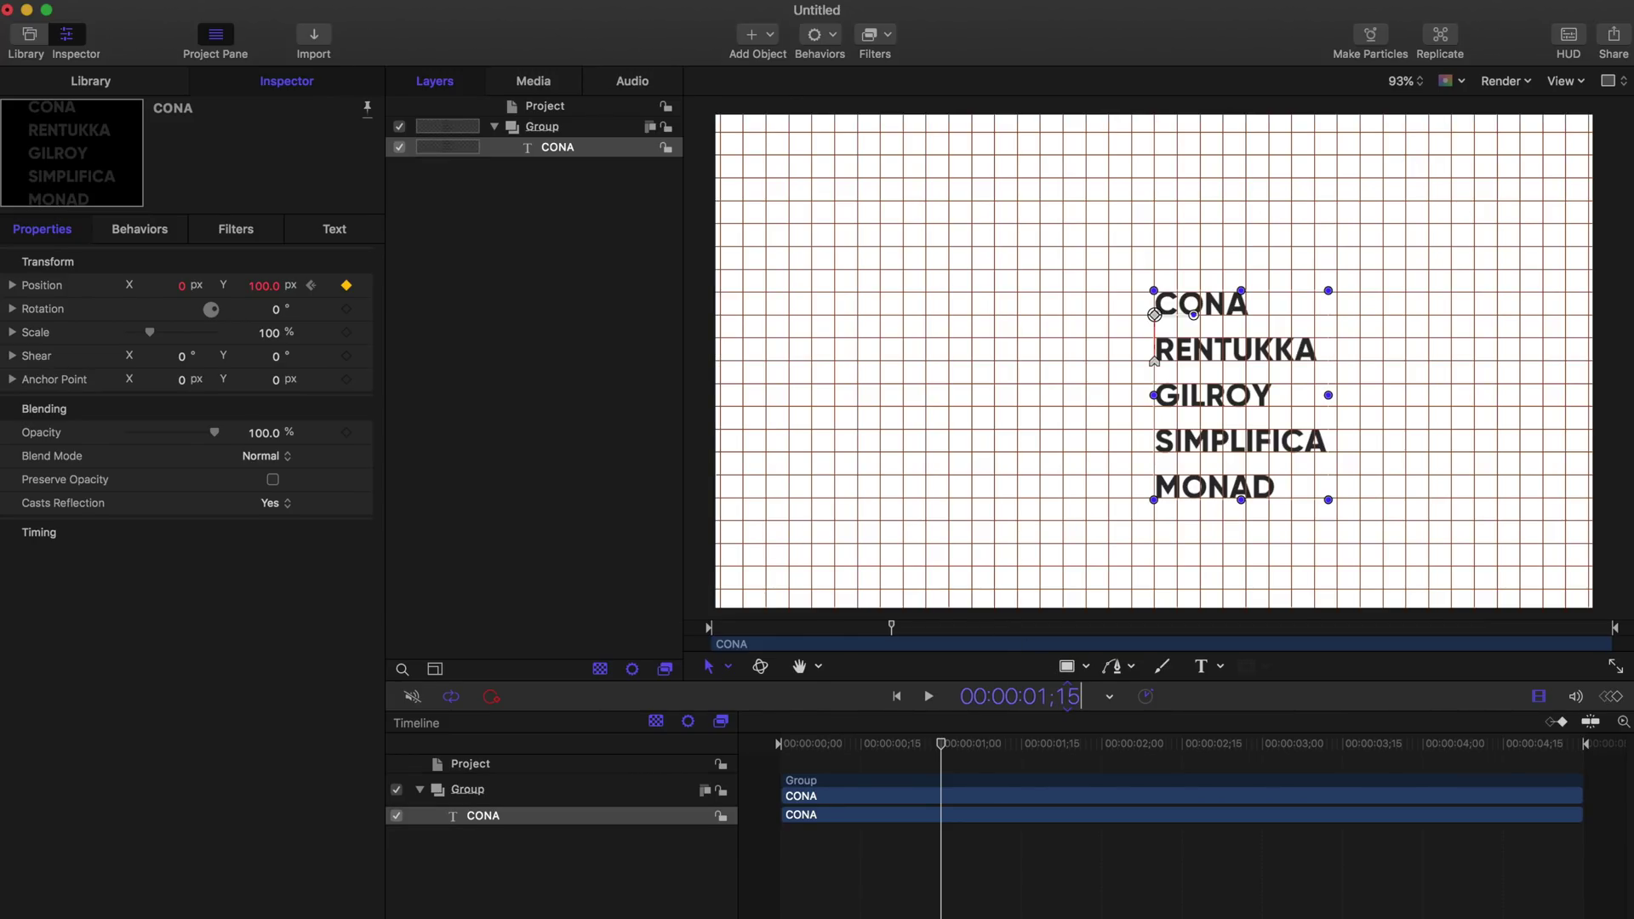
key("Return")
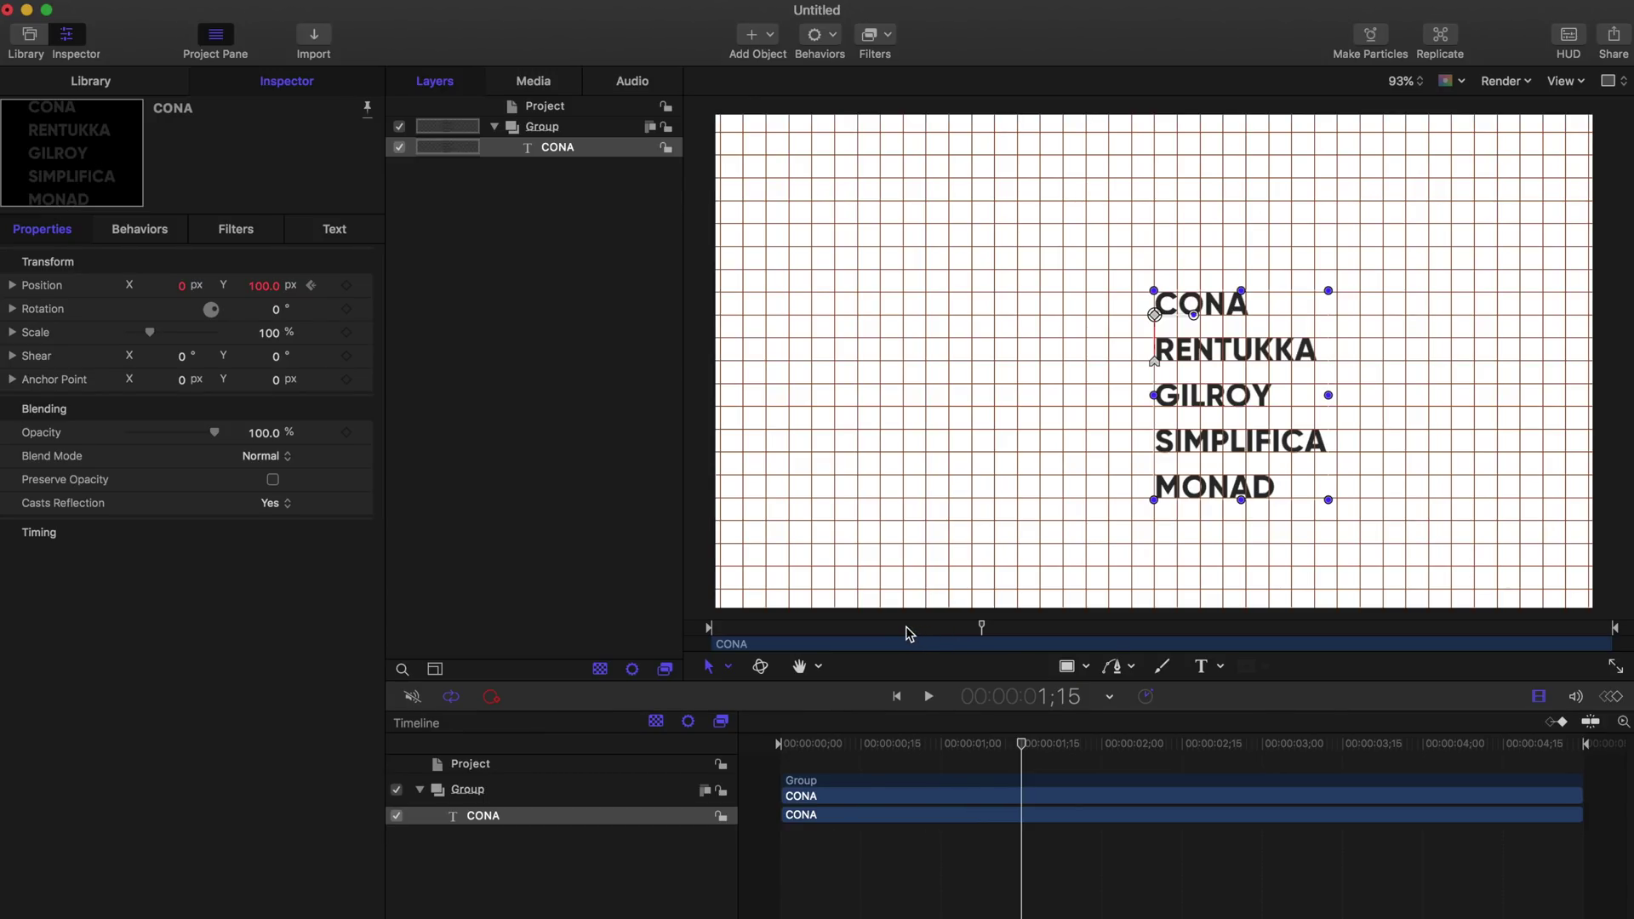
double_click(264, 286)
type("200")
key("Return")
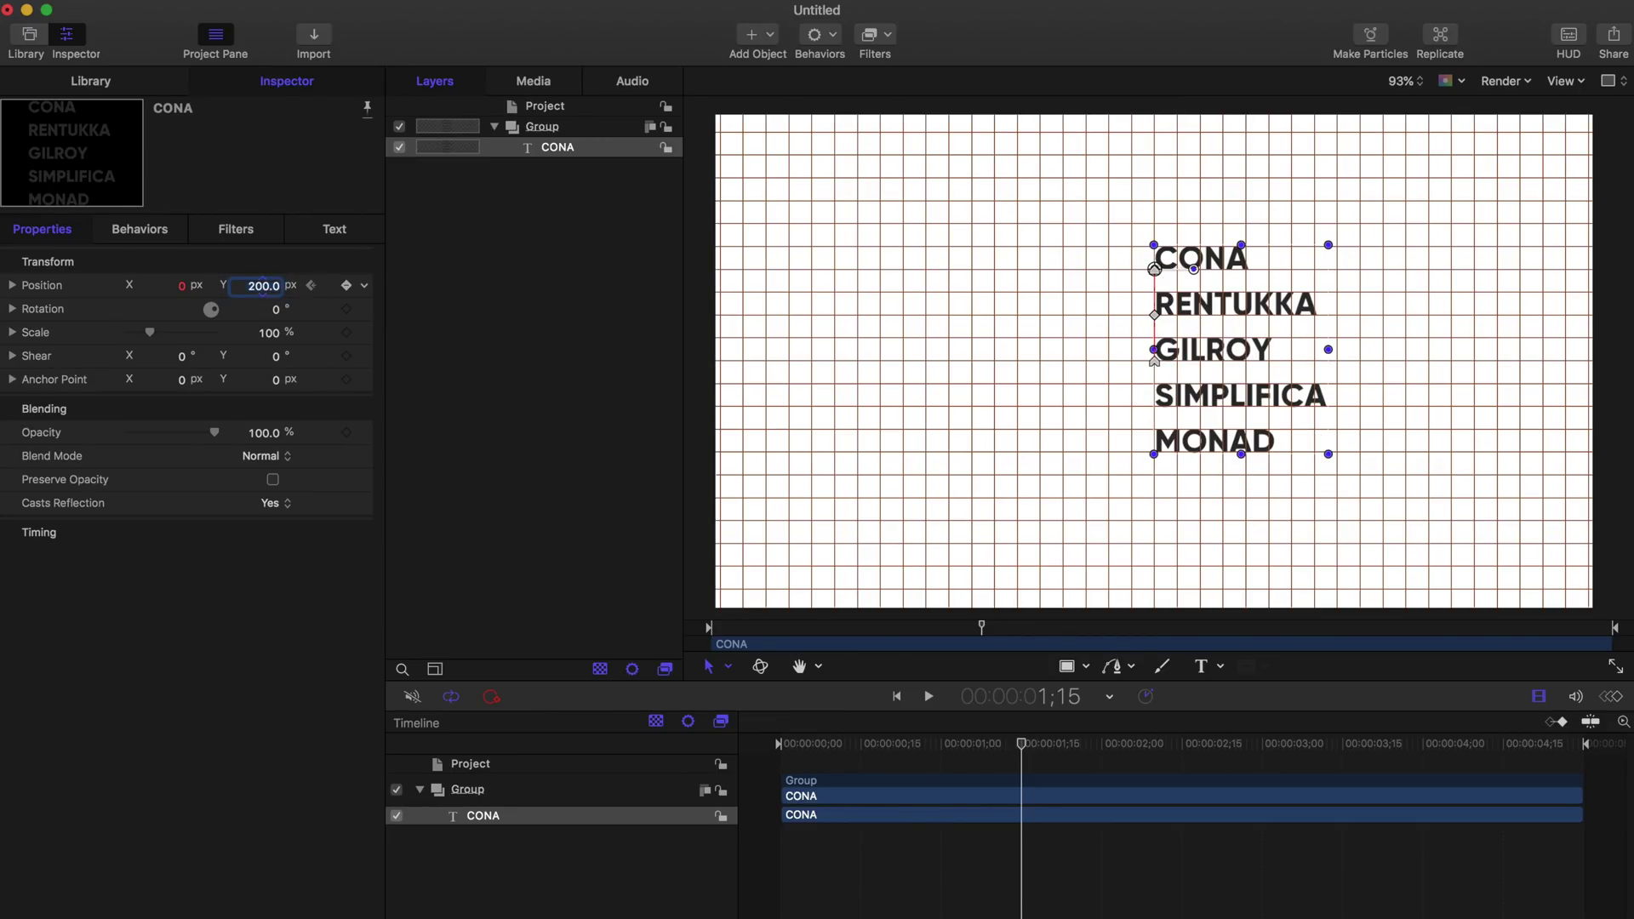
left_click(426, 381)
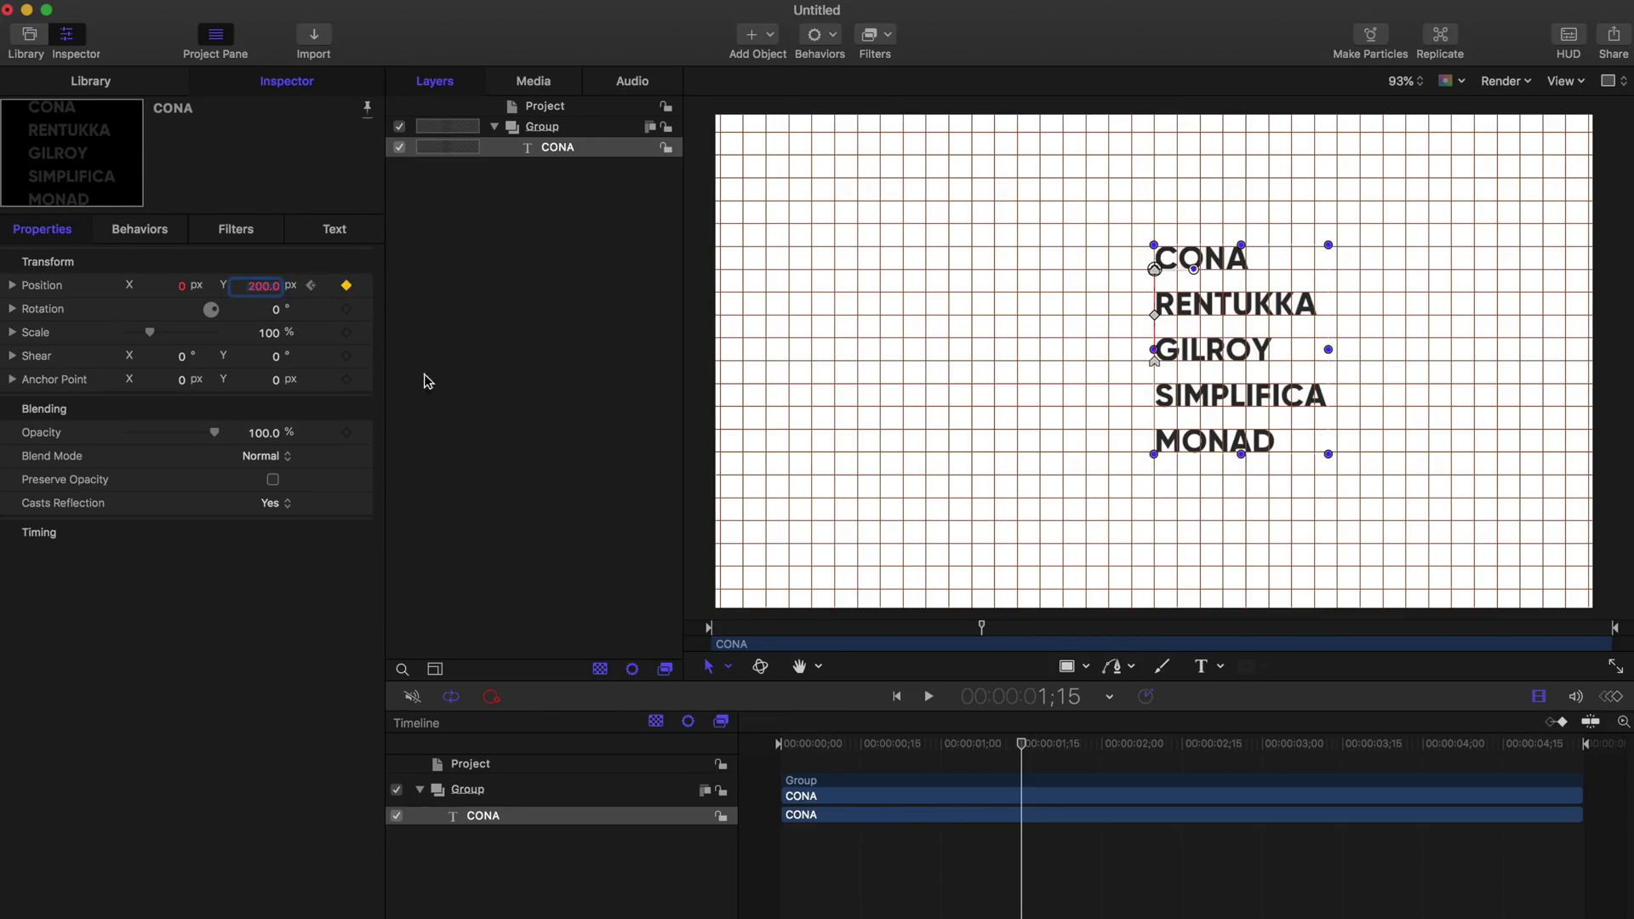
Step: Hold the position at 2:00, then raise Y to 300 at 2:15
double_click(1072, 703)
type("130")
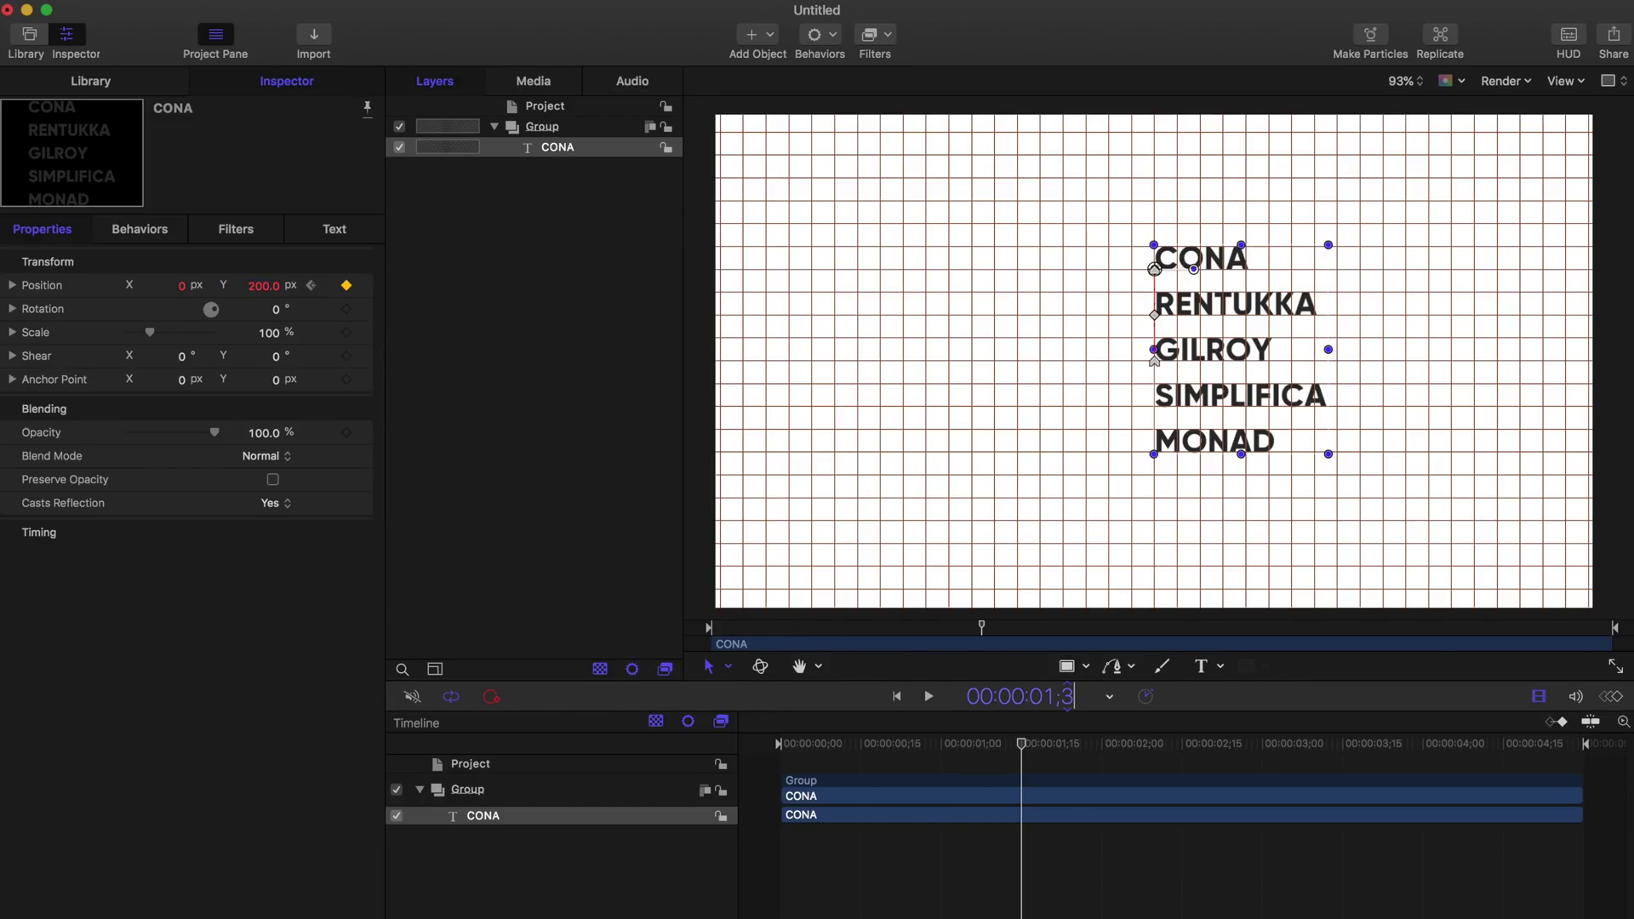
key("Return")
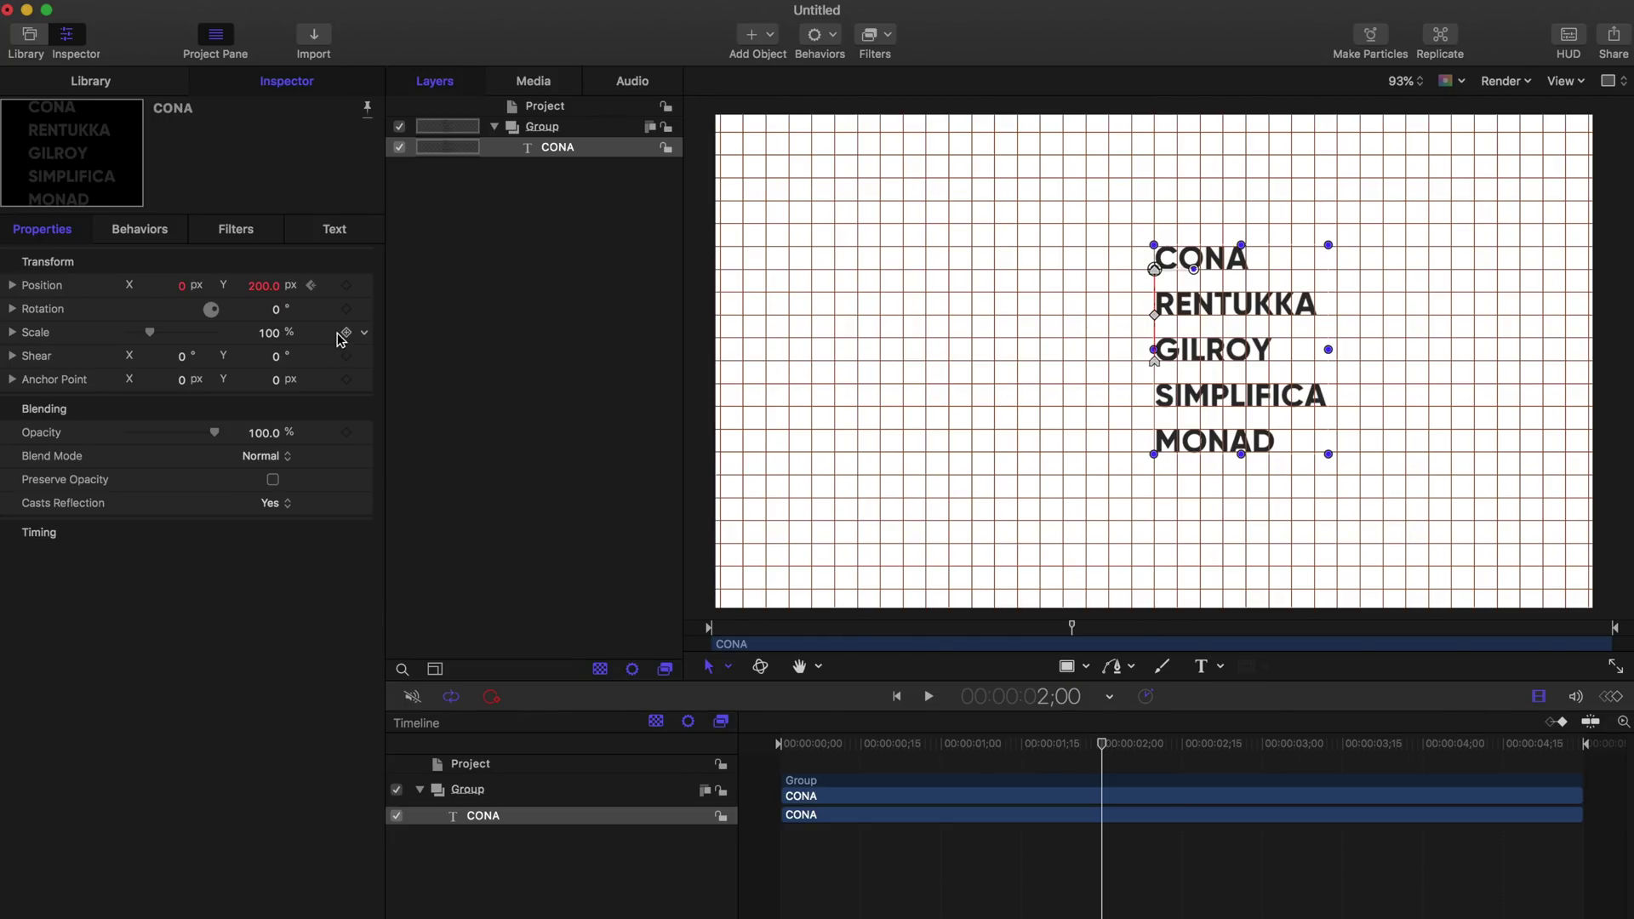
left_click(349, 286)
left_click(1021, 696)
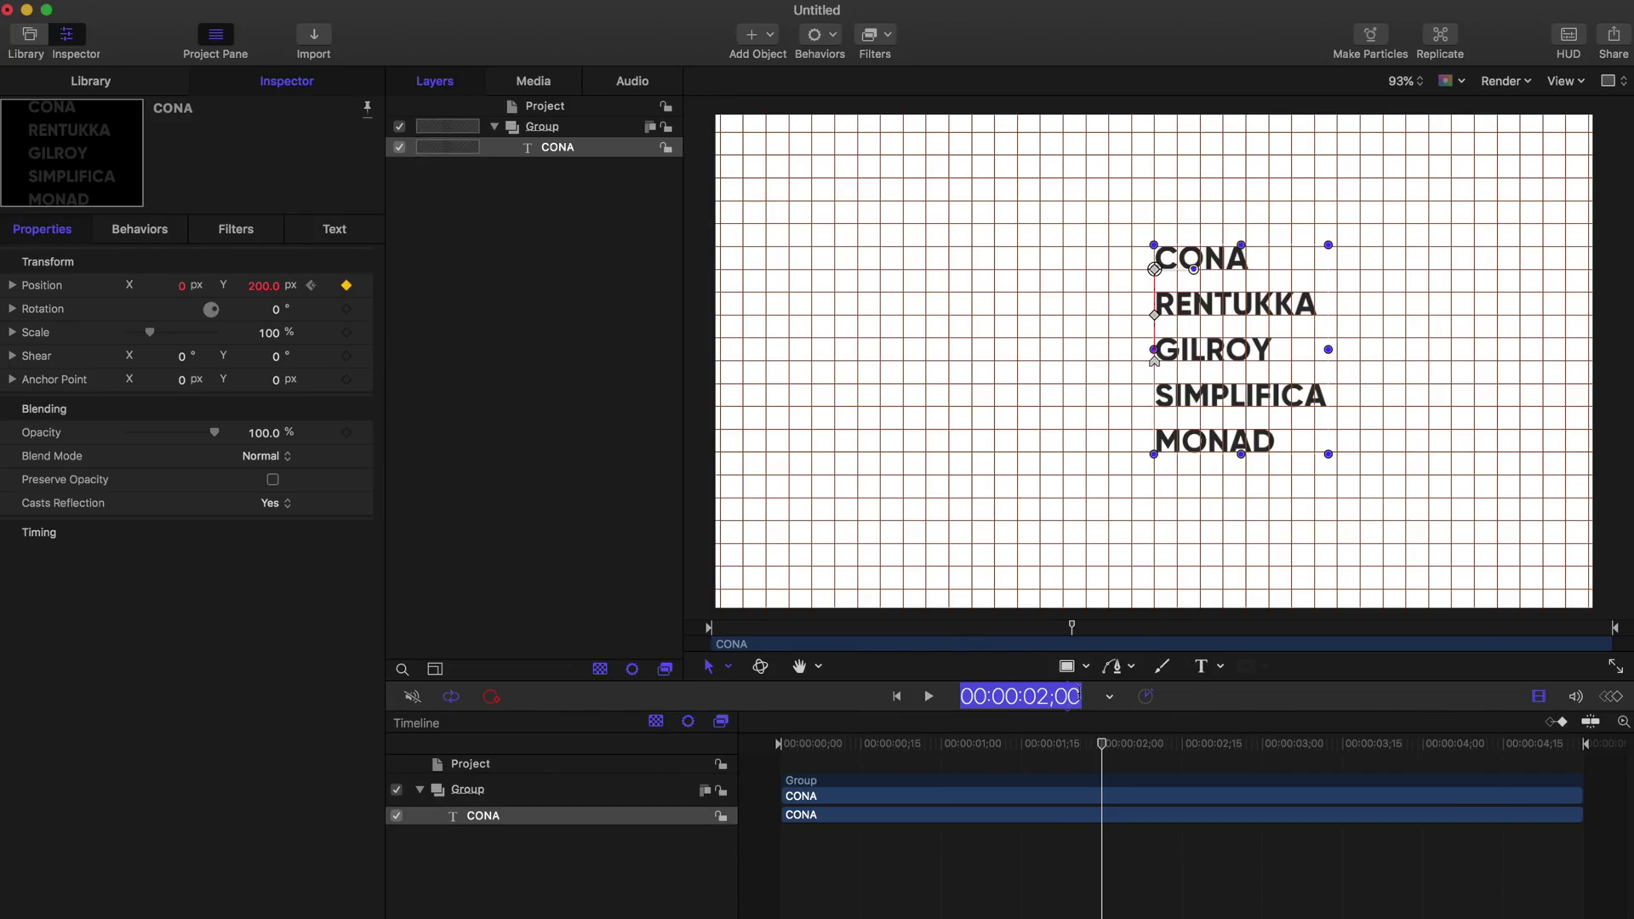
type("21")
key("Return")
double_click(264, 285)
type("300")
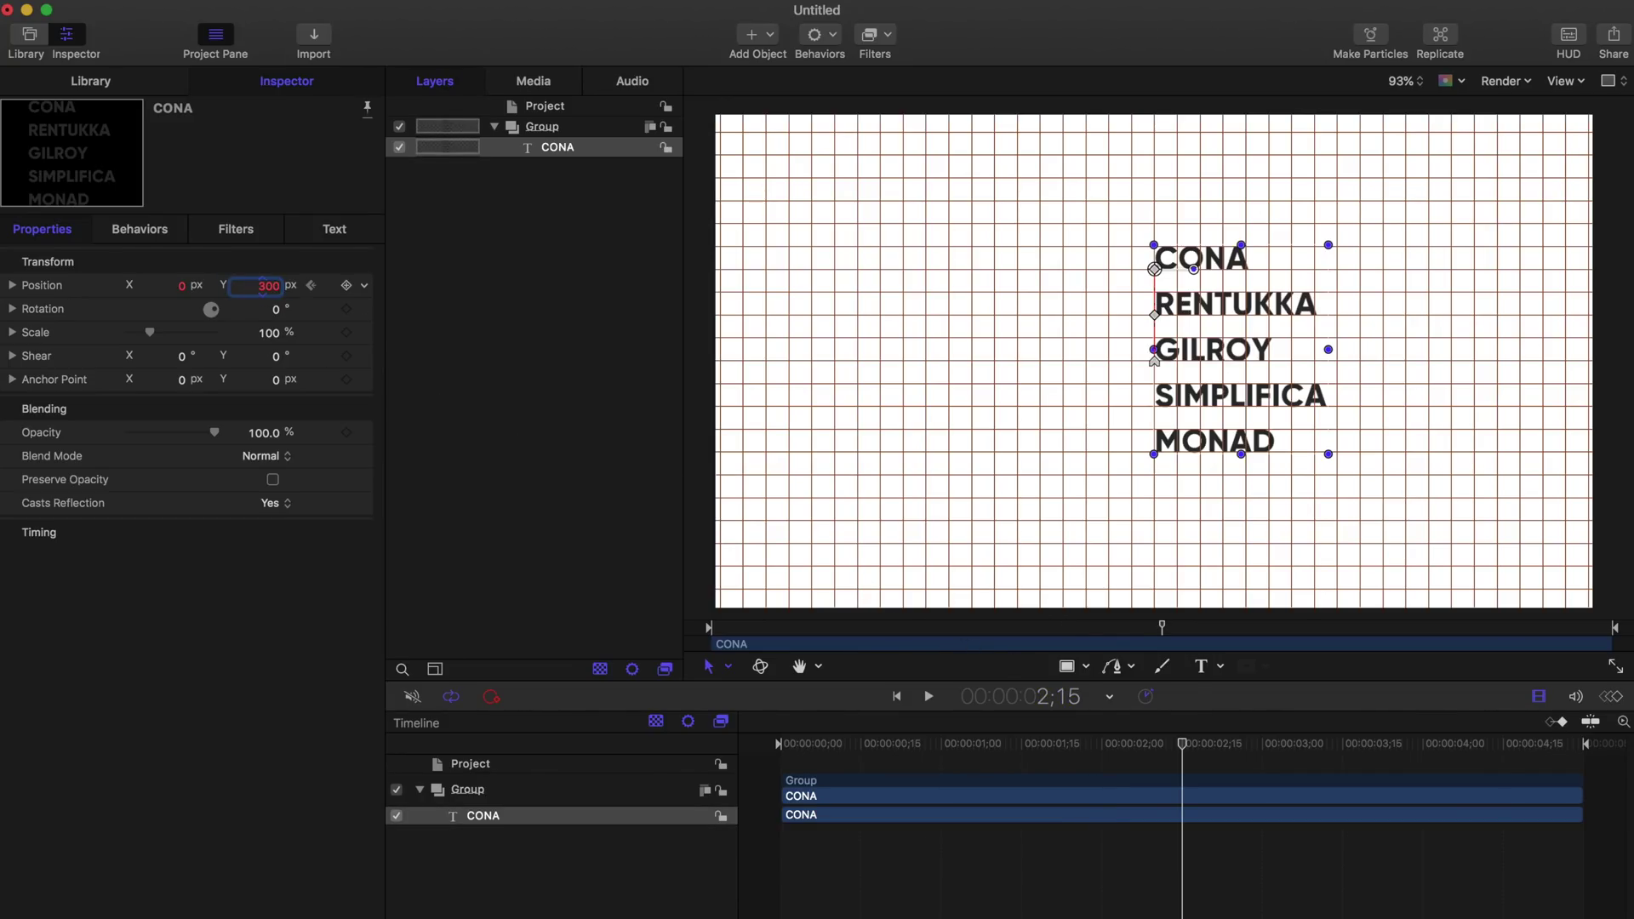
key("Return")
Step: Hold the position at 3:00, then raise Y another 100 px at 3:15
left_click(1021, 695)
type("300")
key("Return")
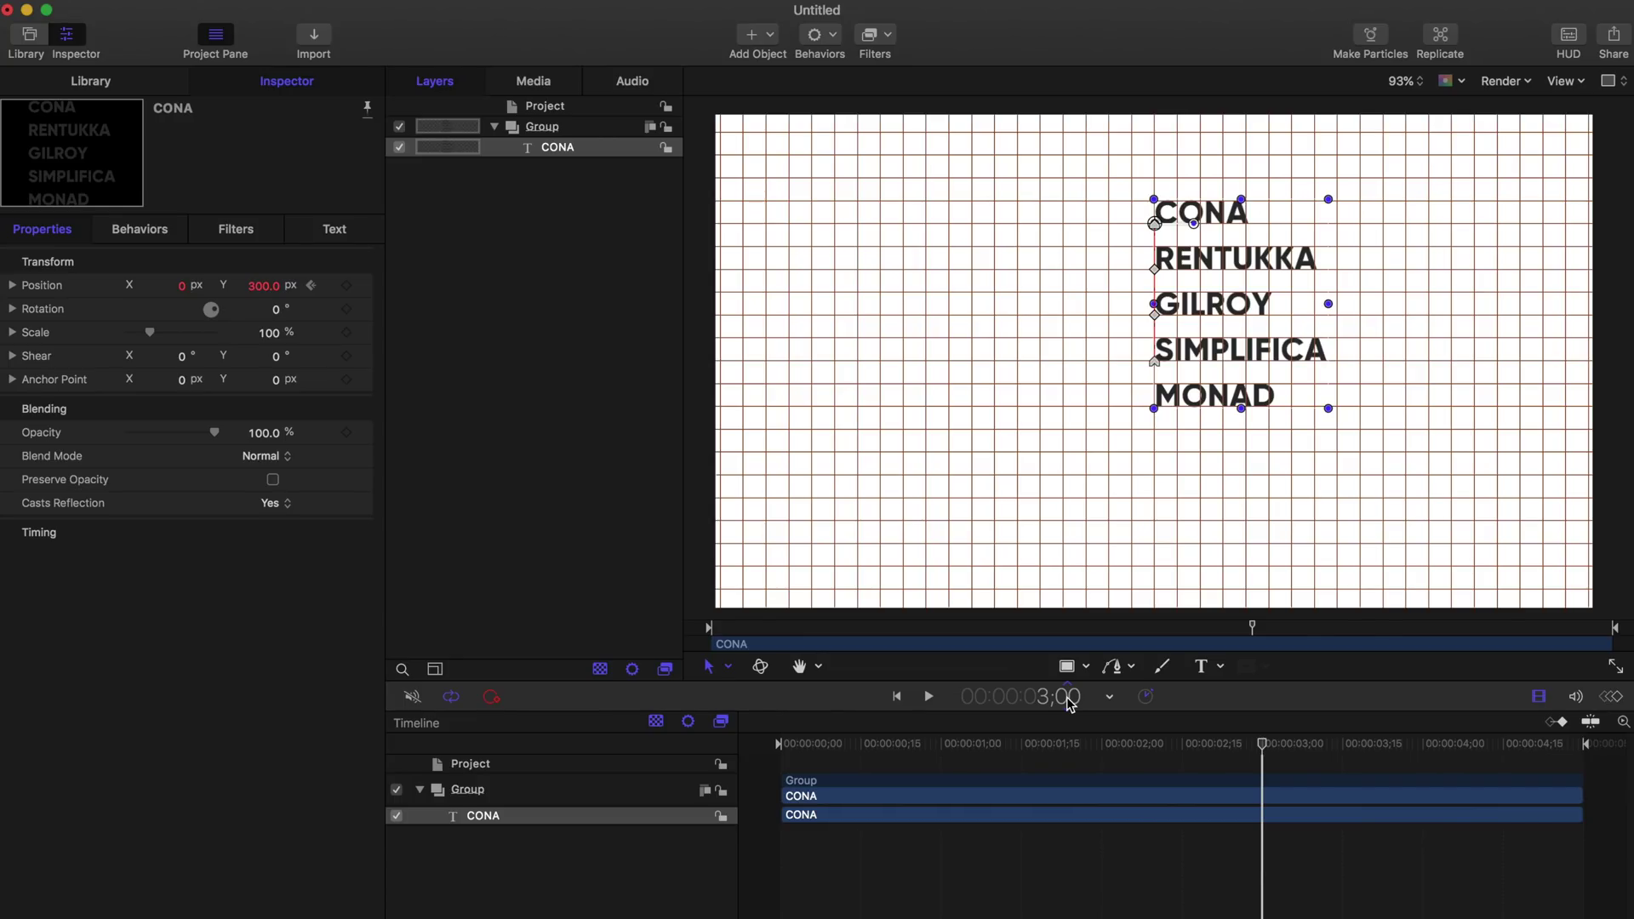
left_click(349, 286)
left_click(1021, 696)
type("315")
key("Return")
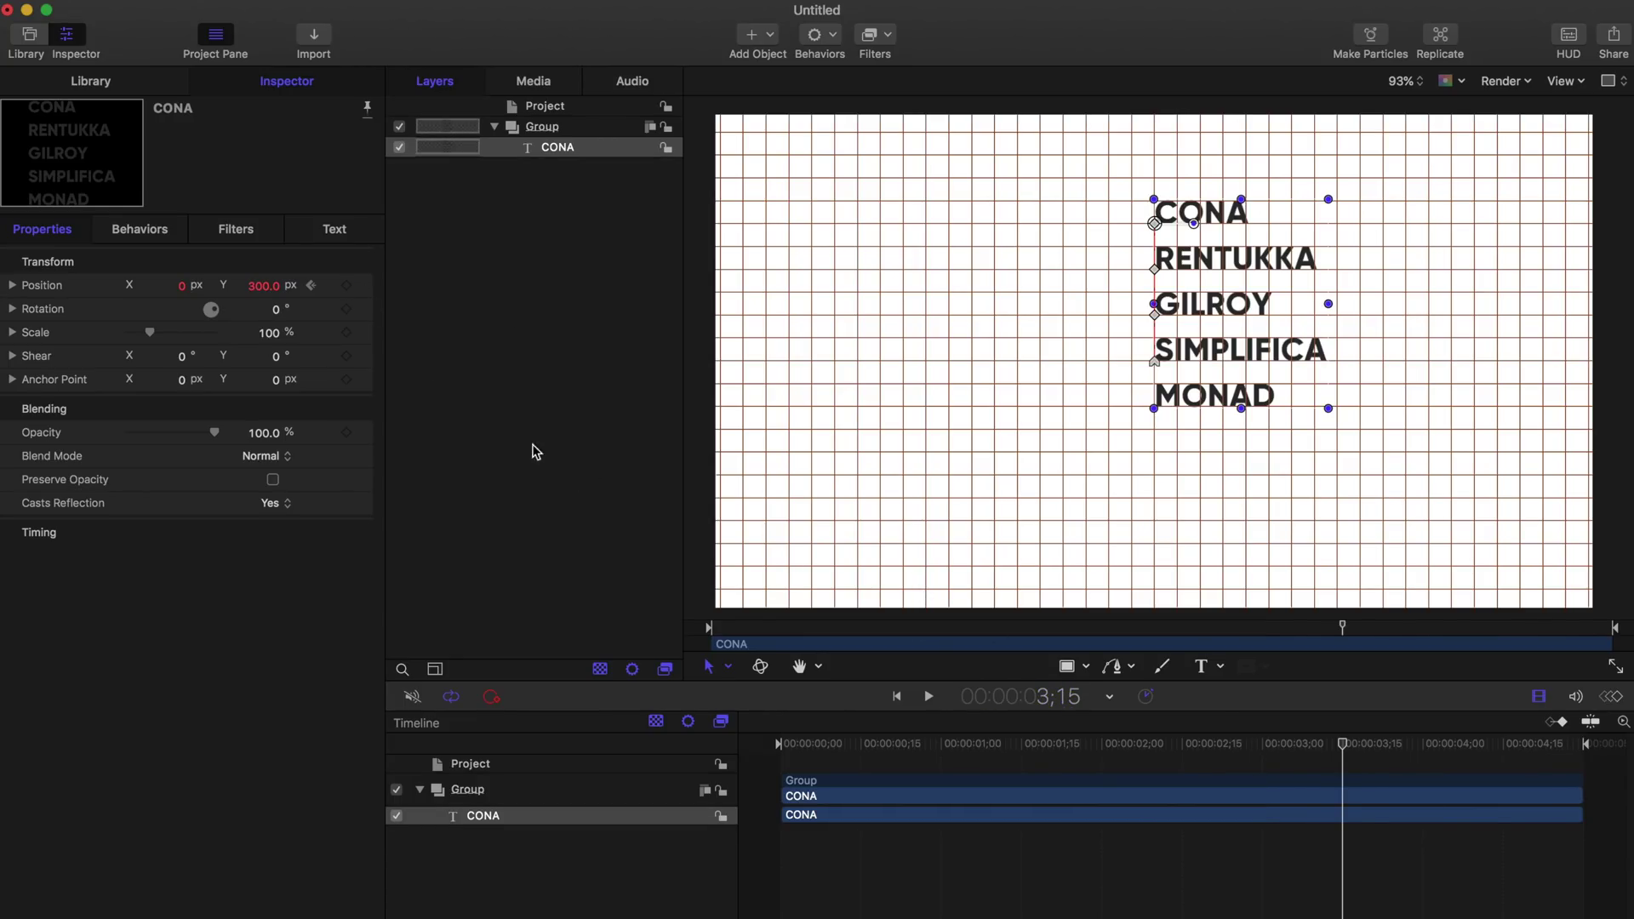
double_click(264, 284)
type("400")
key("Return")
left_click(610, 501)
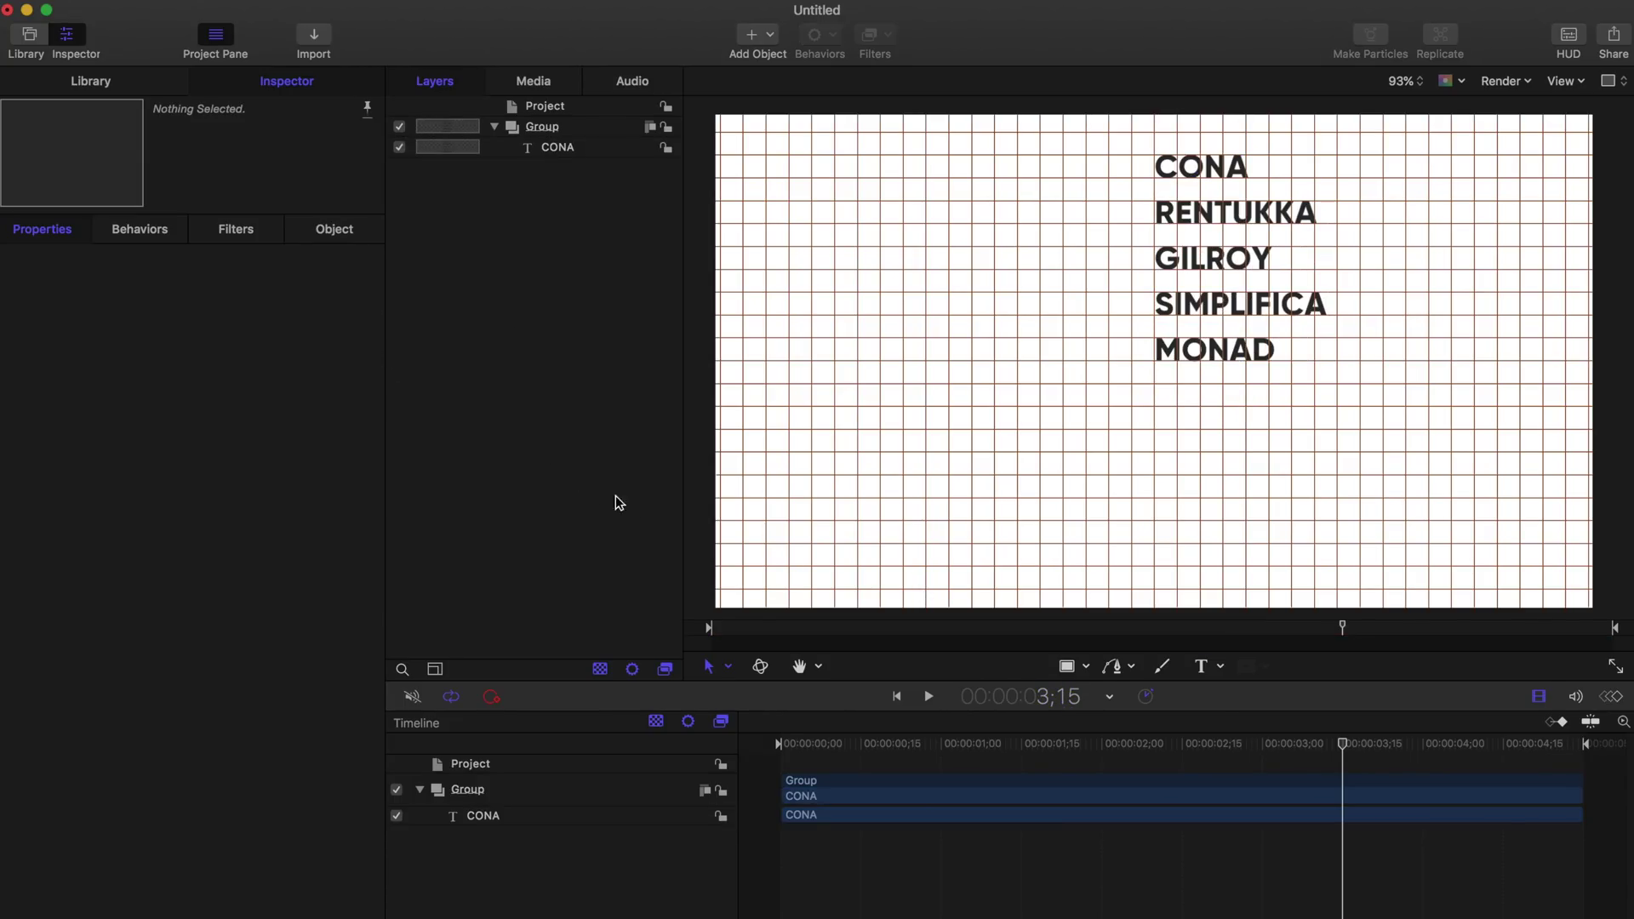
left_click(898, 698)
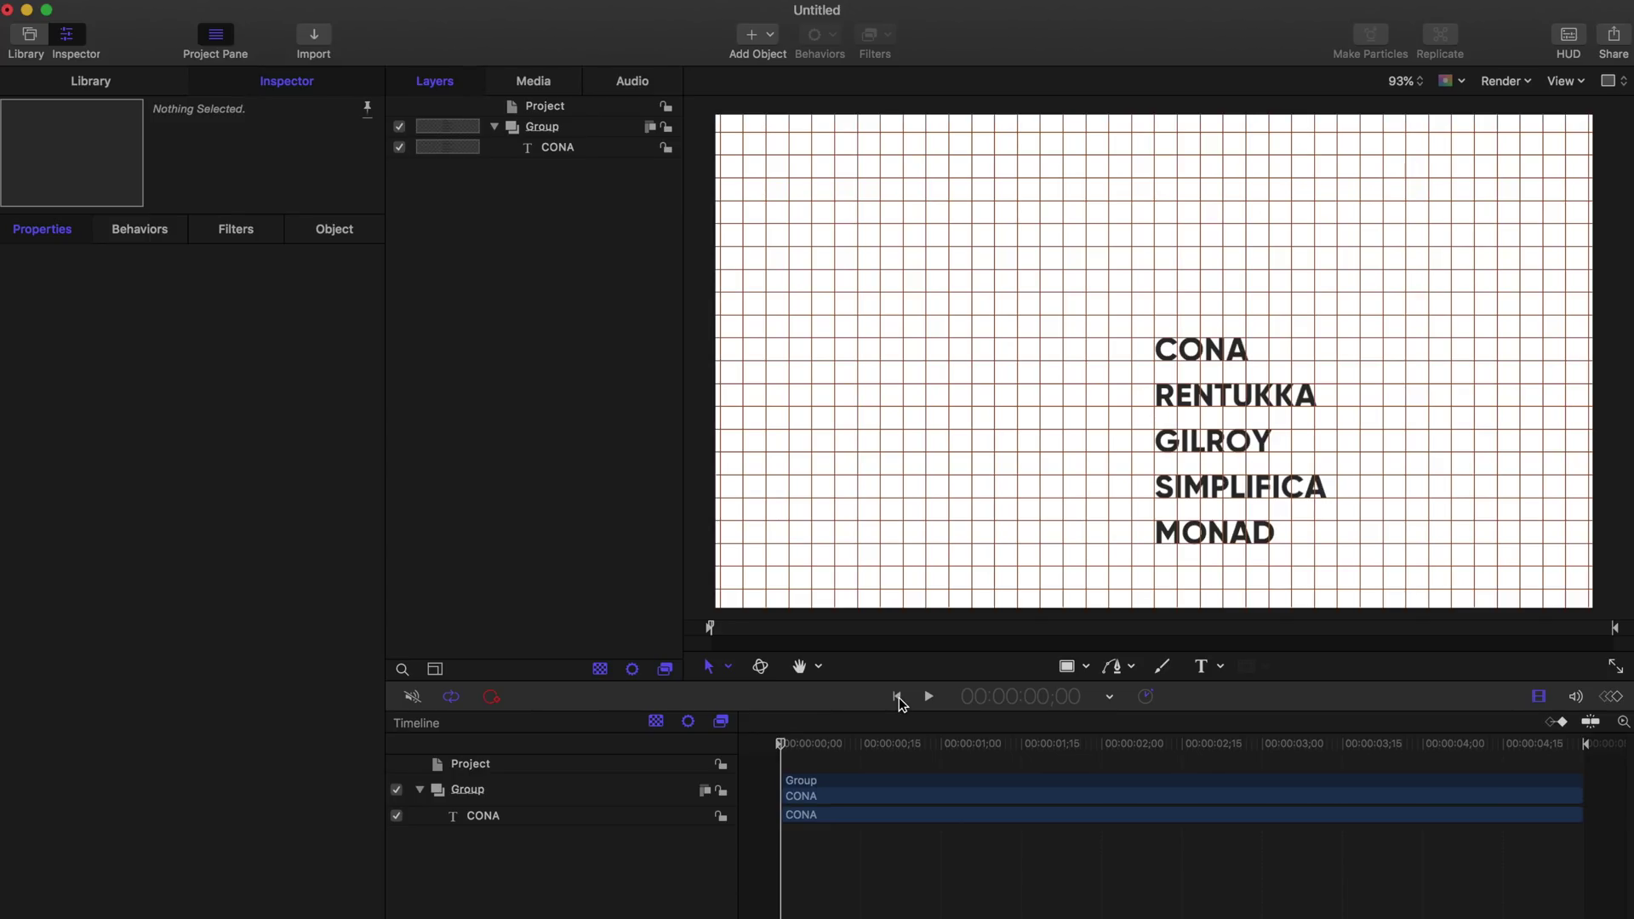
key("space")
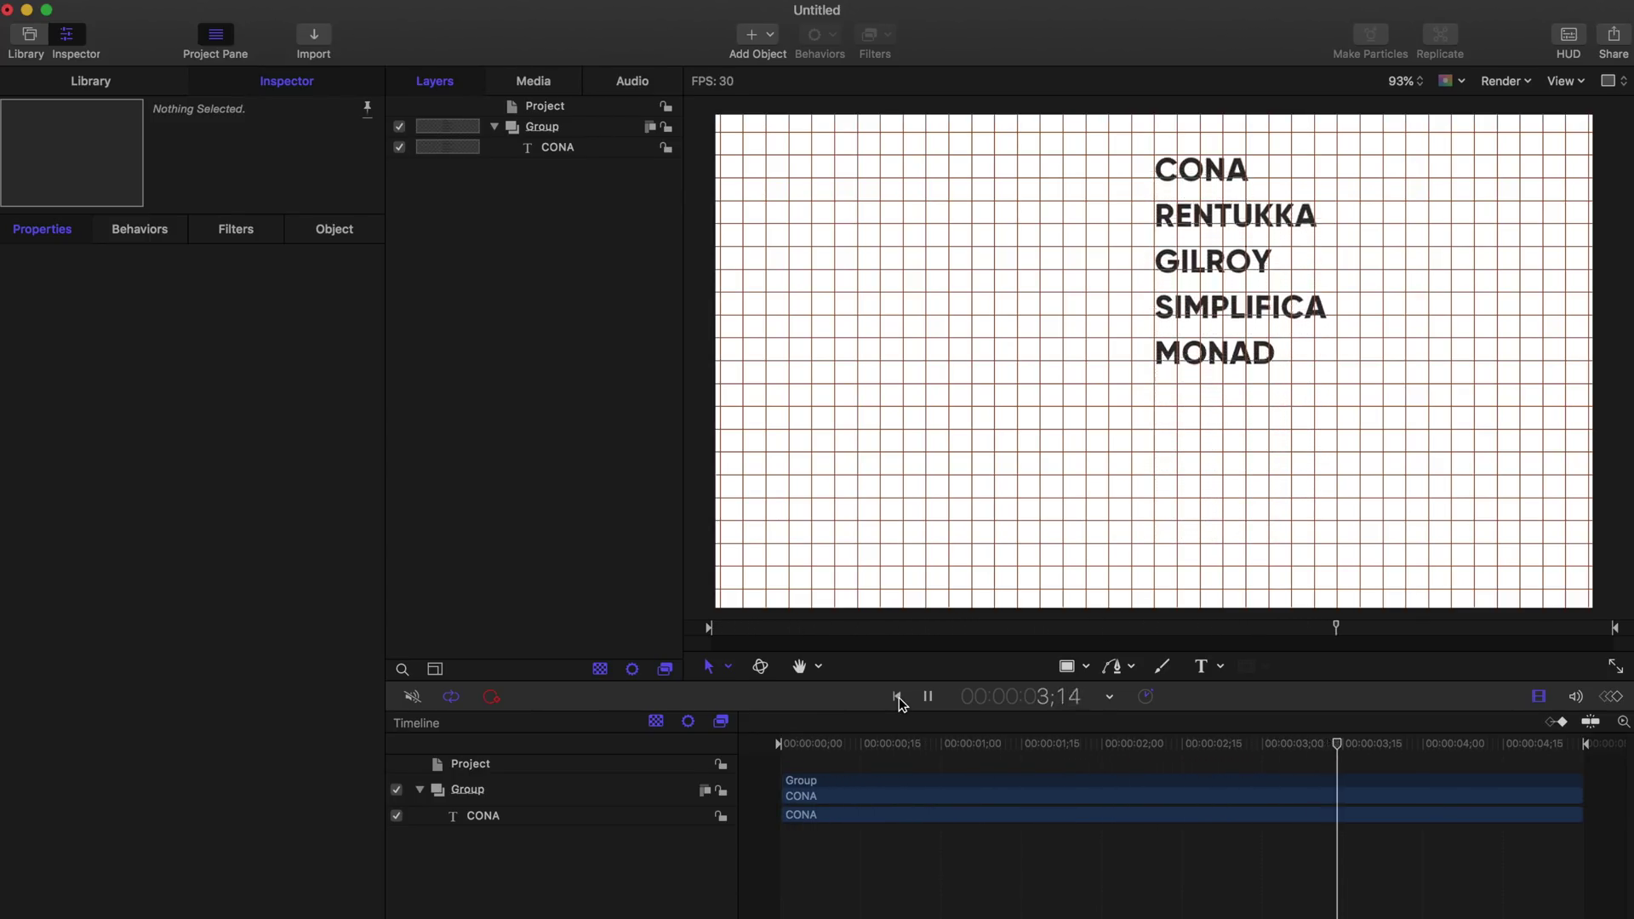
left_click(899, 697)
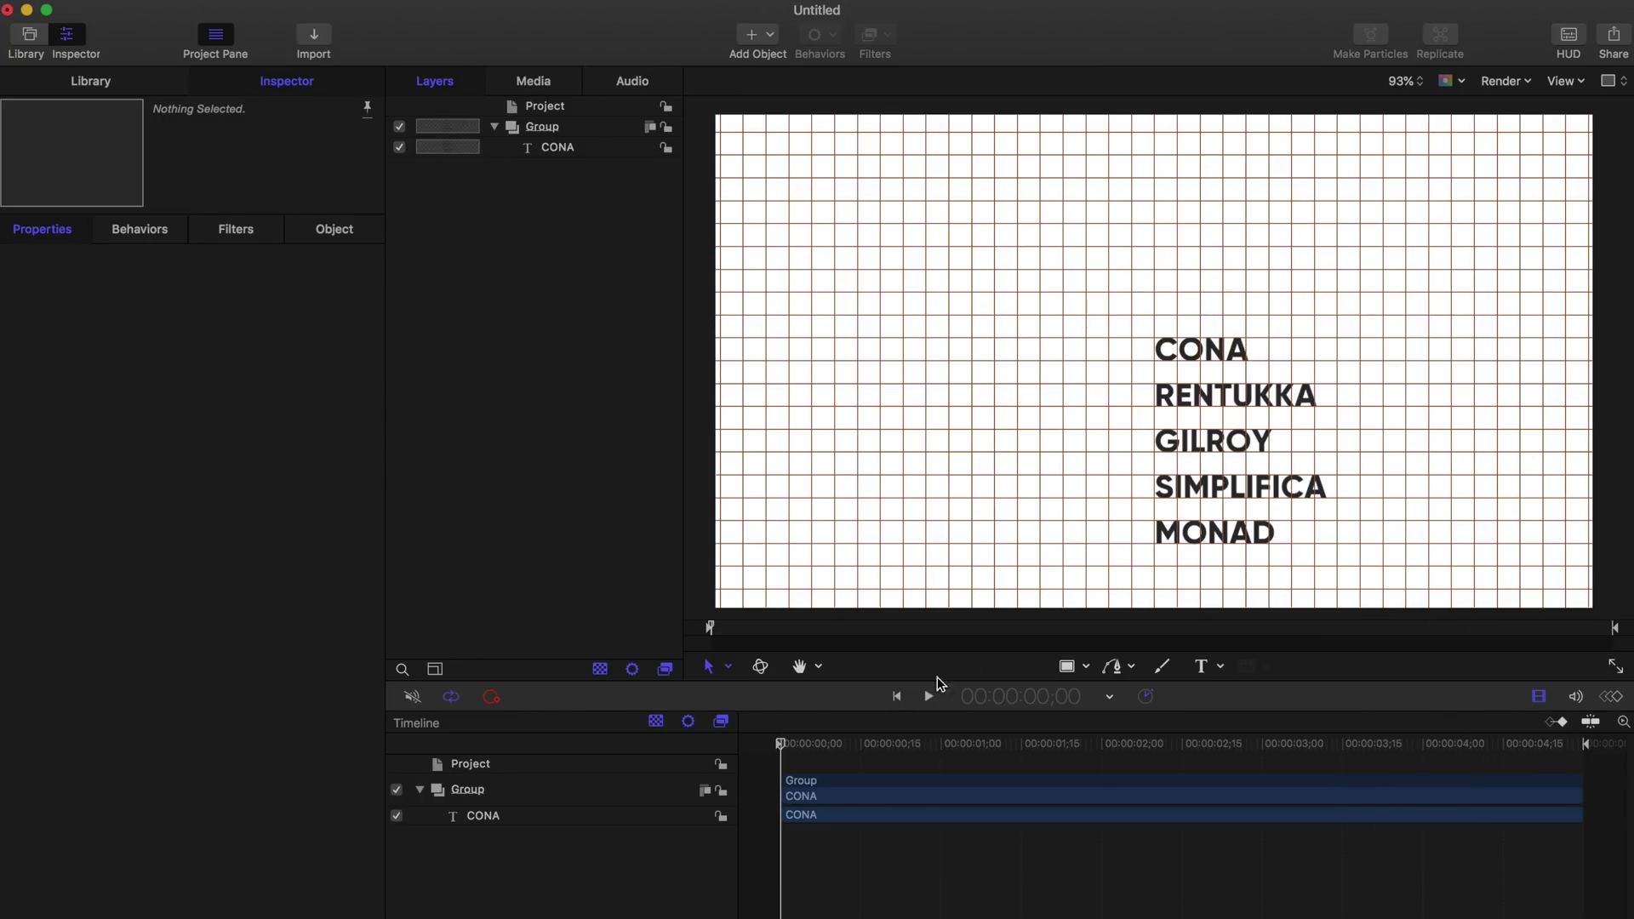
Step: Draw a yellow-filled rectangle over the CONA line and send it behind the text
left_click(1067, 668)
left_click_drag(1135, 333, 1361, 370)
left_click(332, 228)
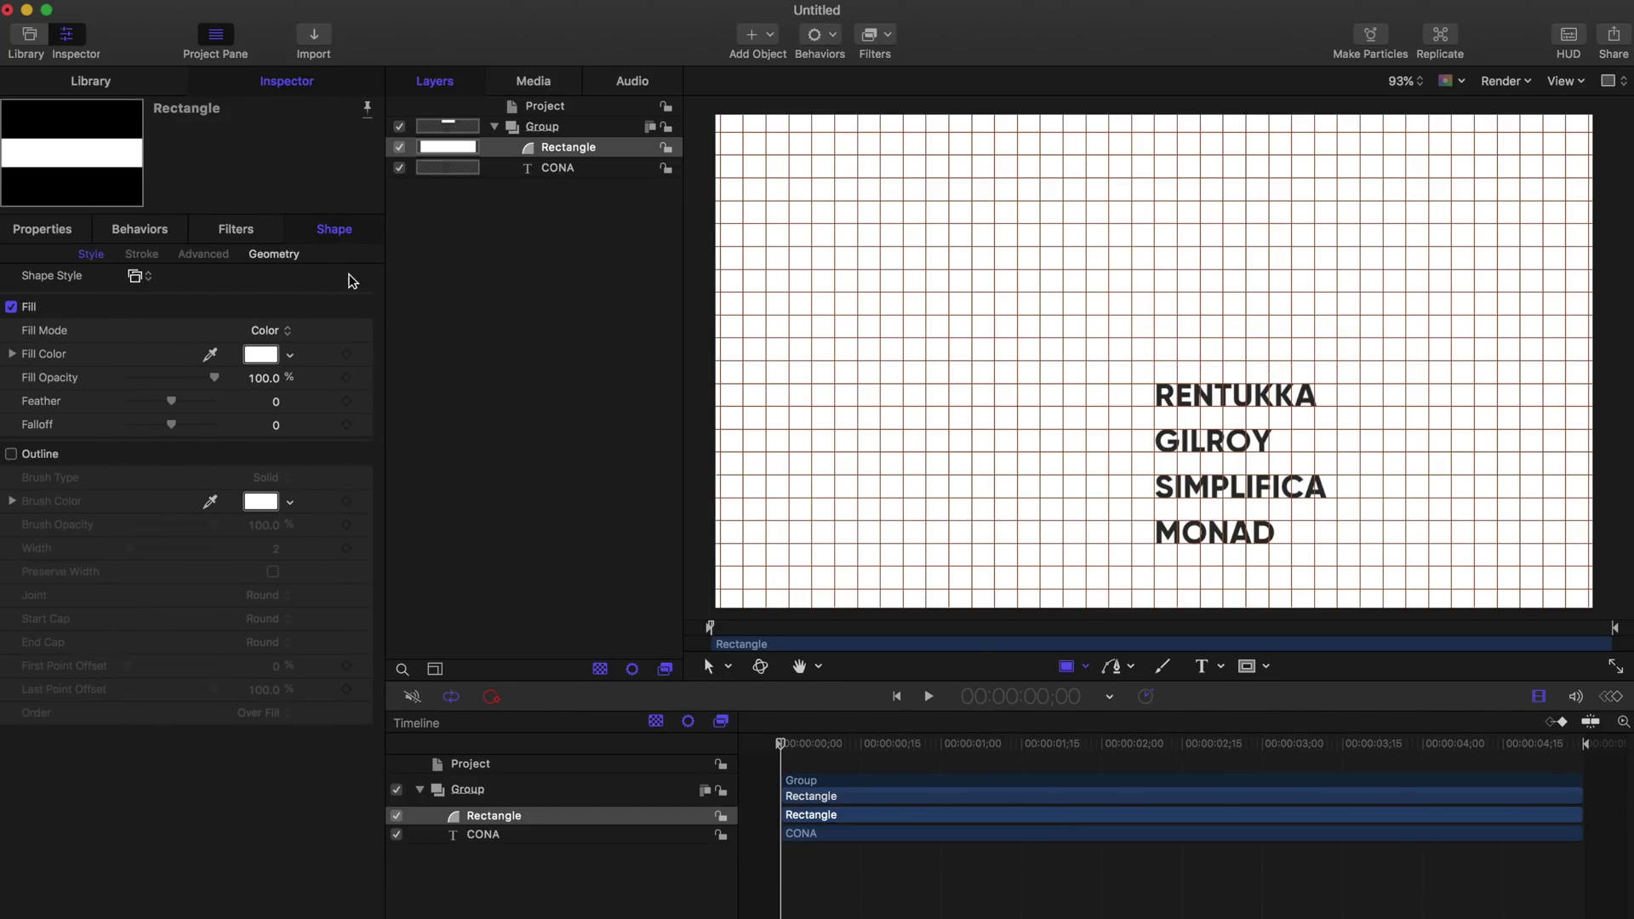
left_click(280, 354)
left_click(364, 458)
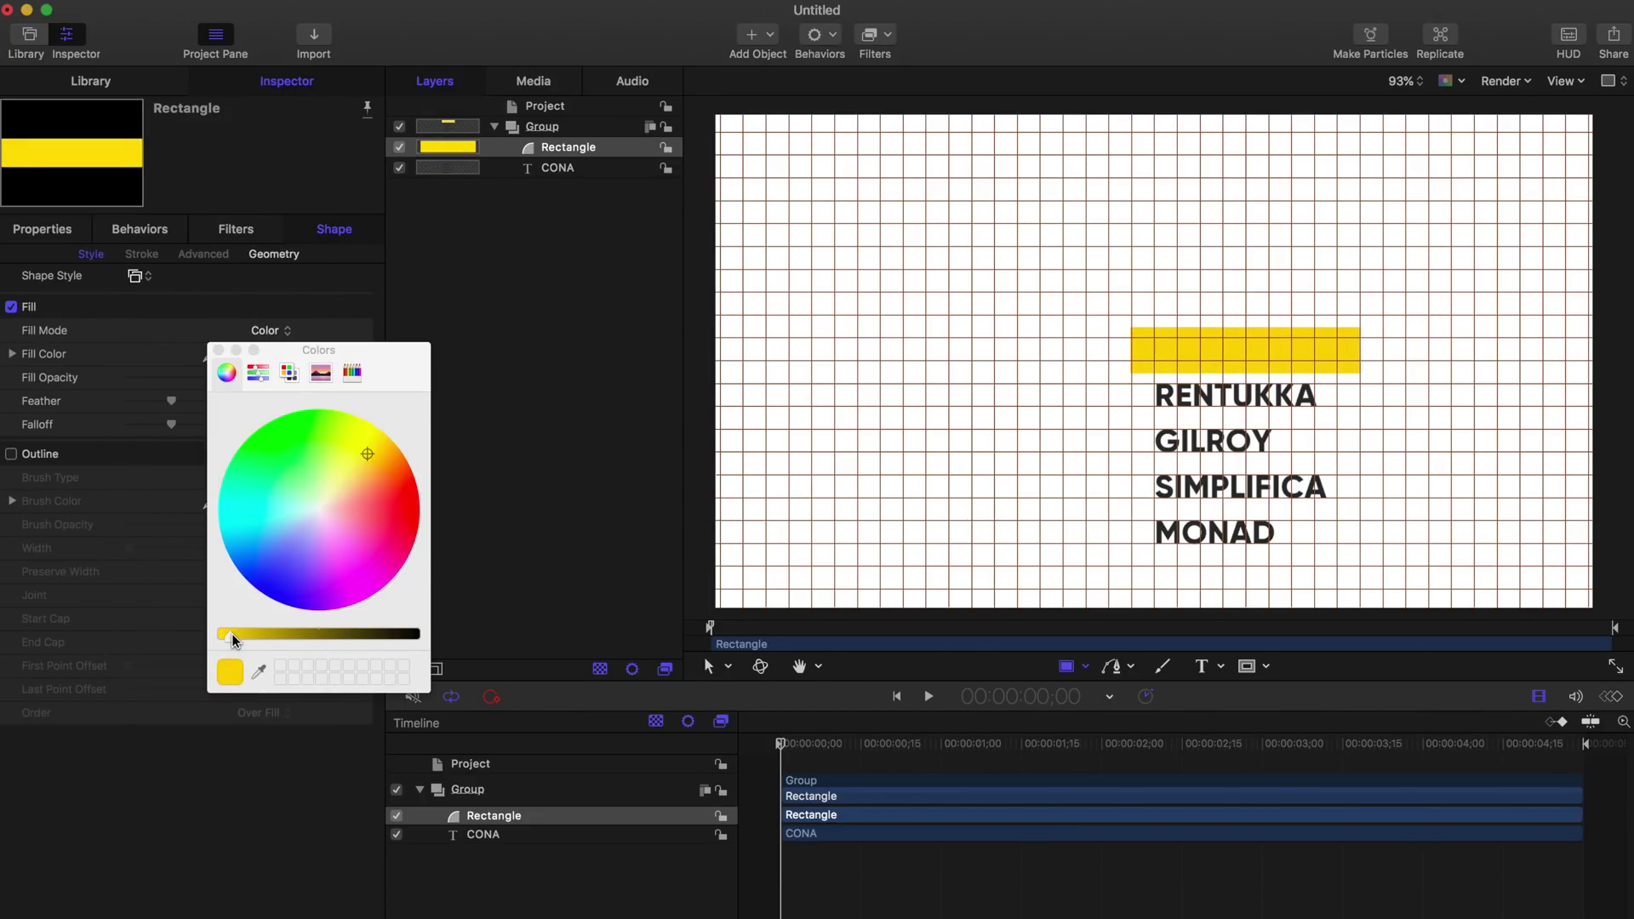
left_click(217, 352)
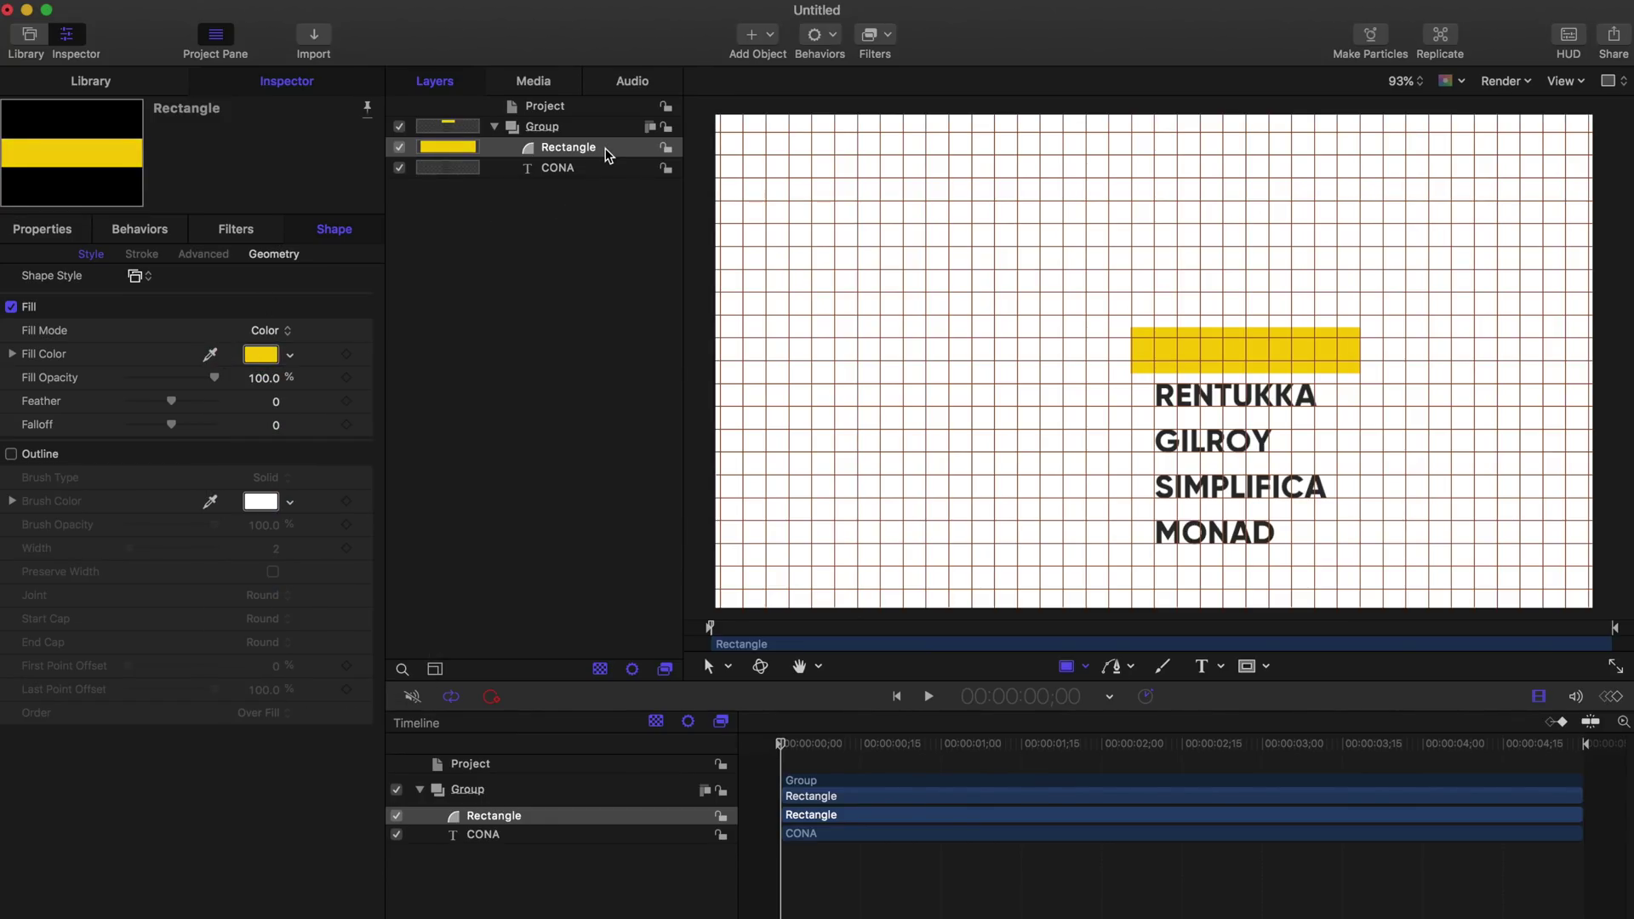
key("super+bracketleft")
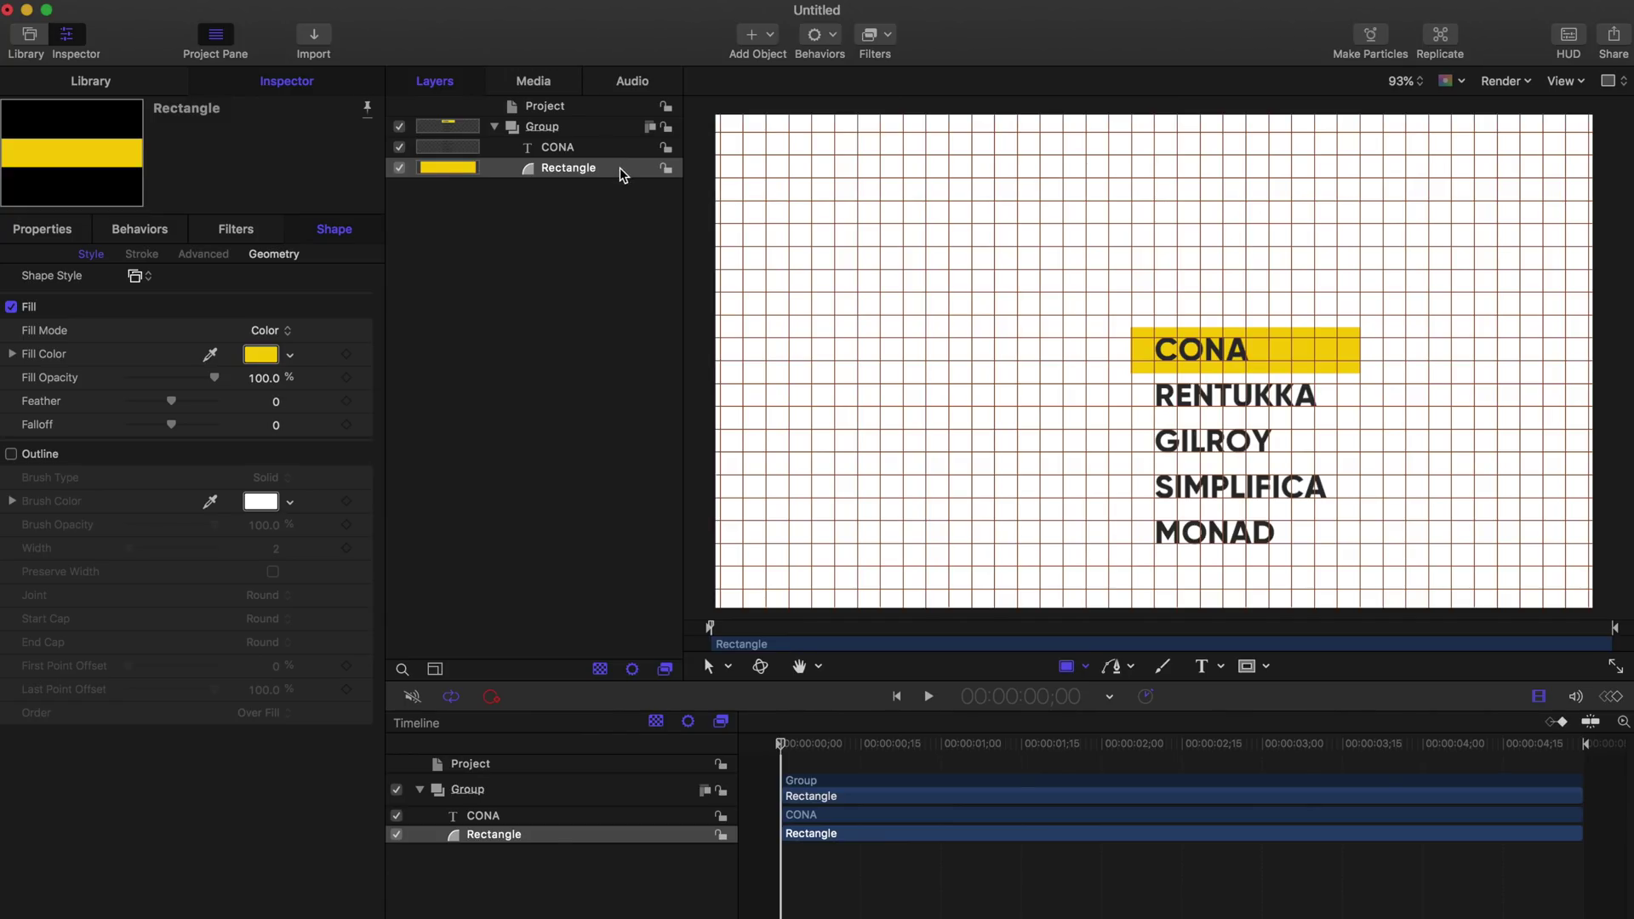
Step: Play the animation to check the list climbing through the bar, then rewind to the start
left_click(930, 697)
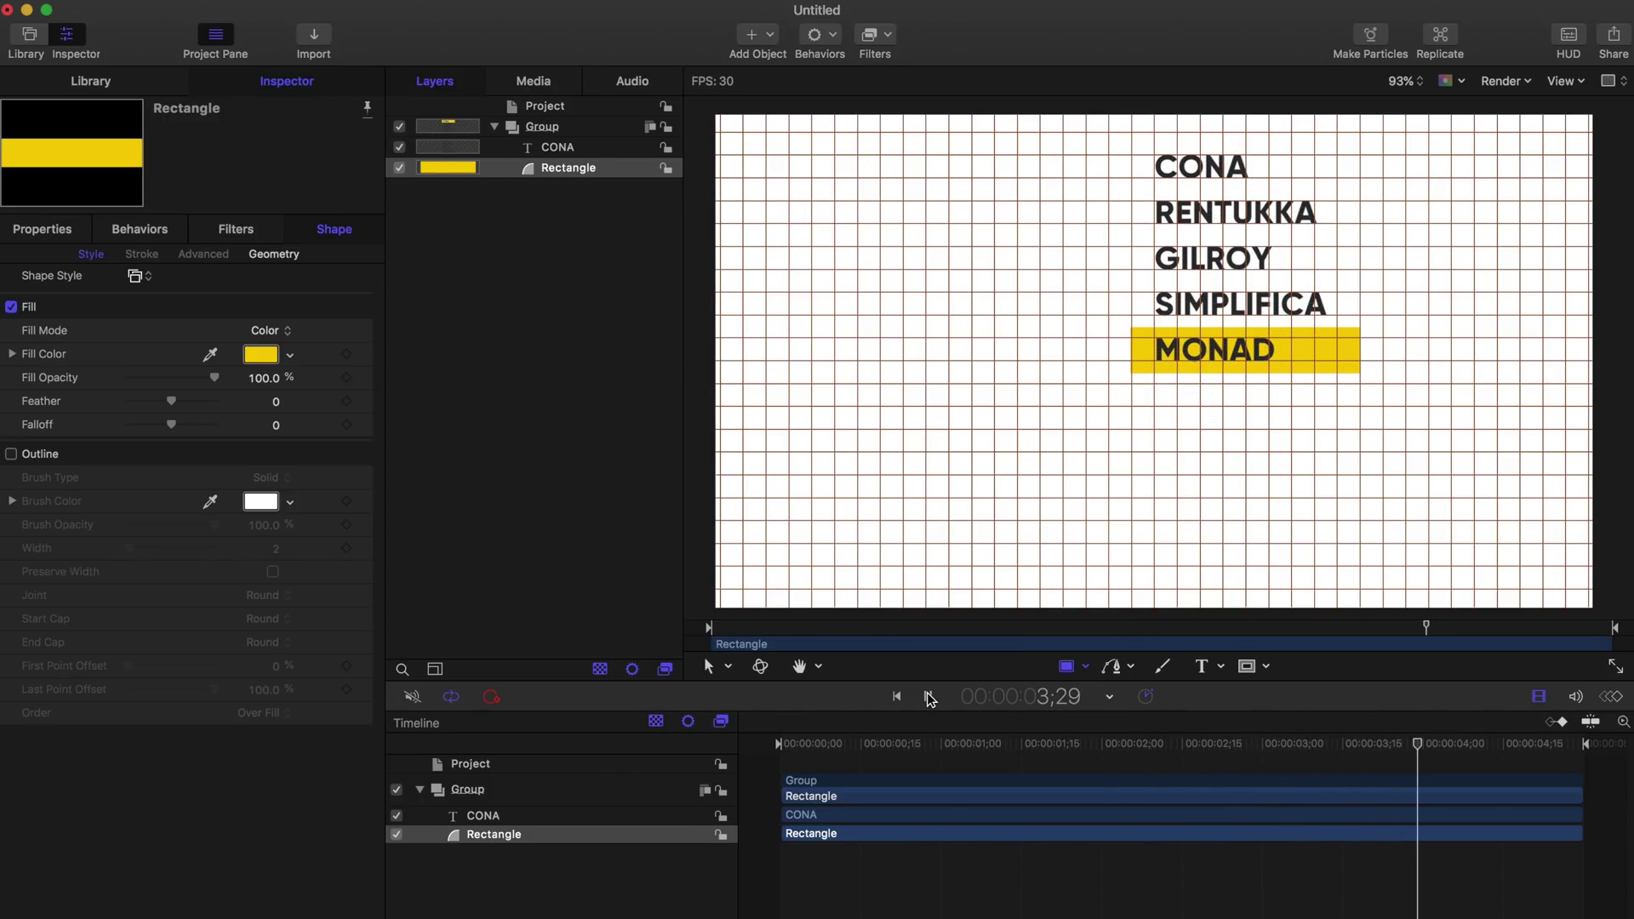
left_click(929, 697)
left_click(899, 697)
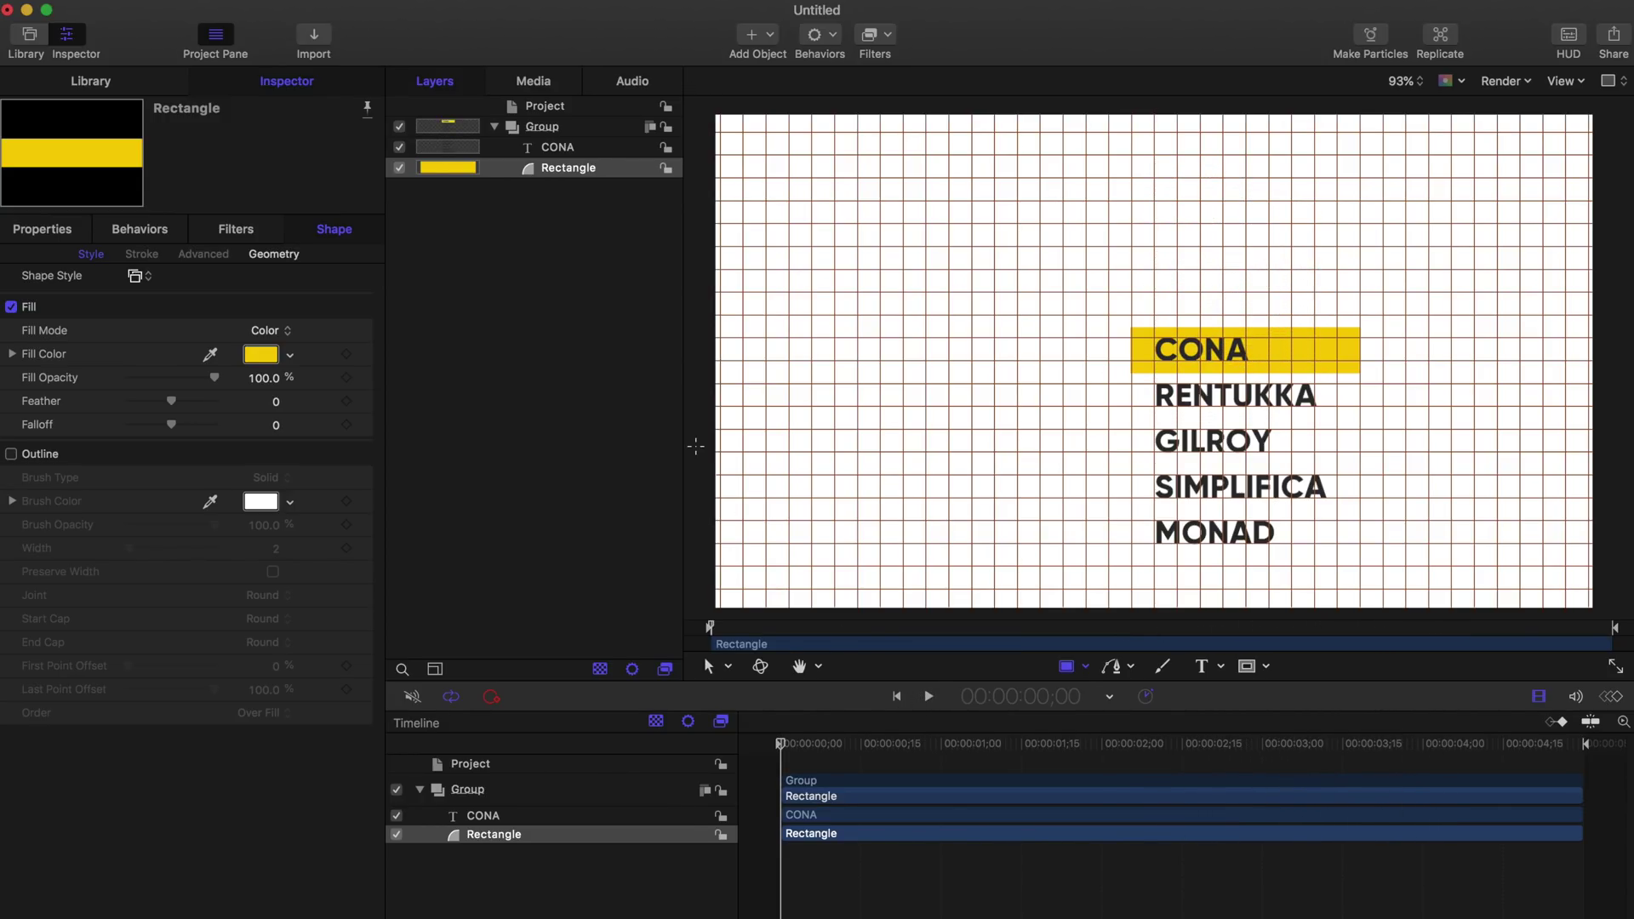
left_click(558, 148)
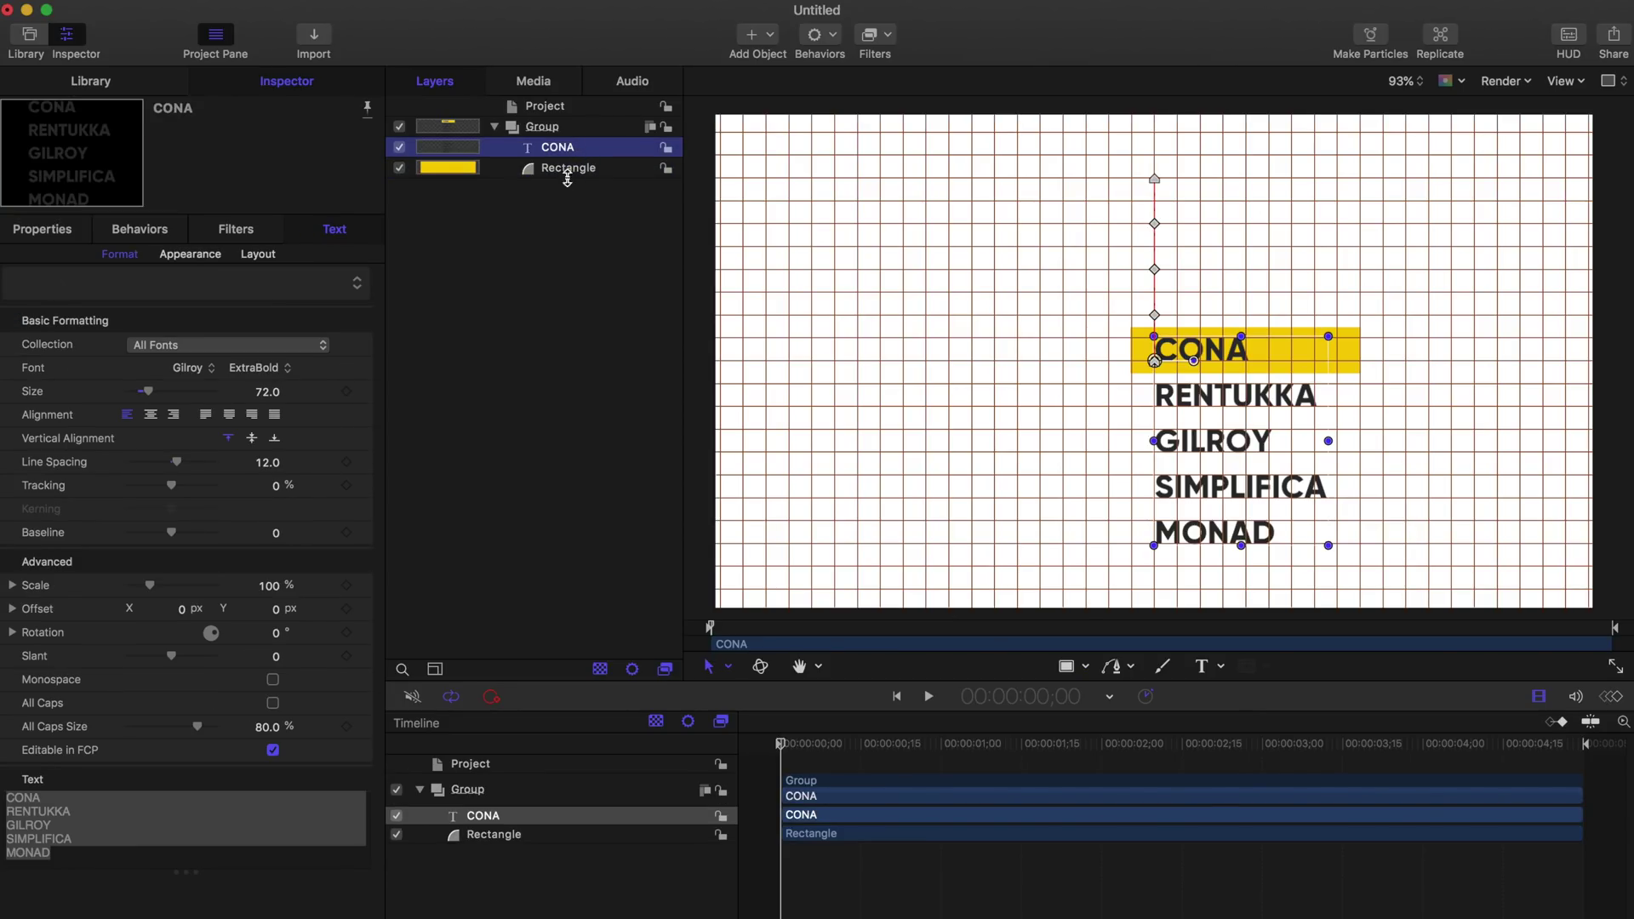
left_click(43, 228)
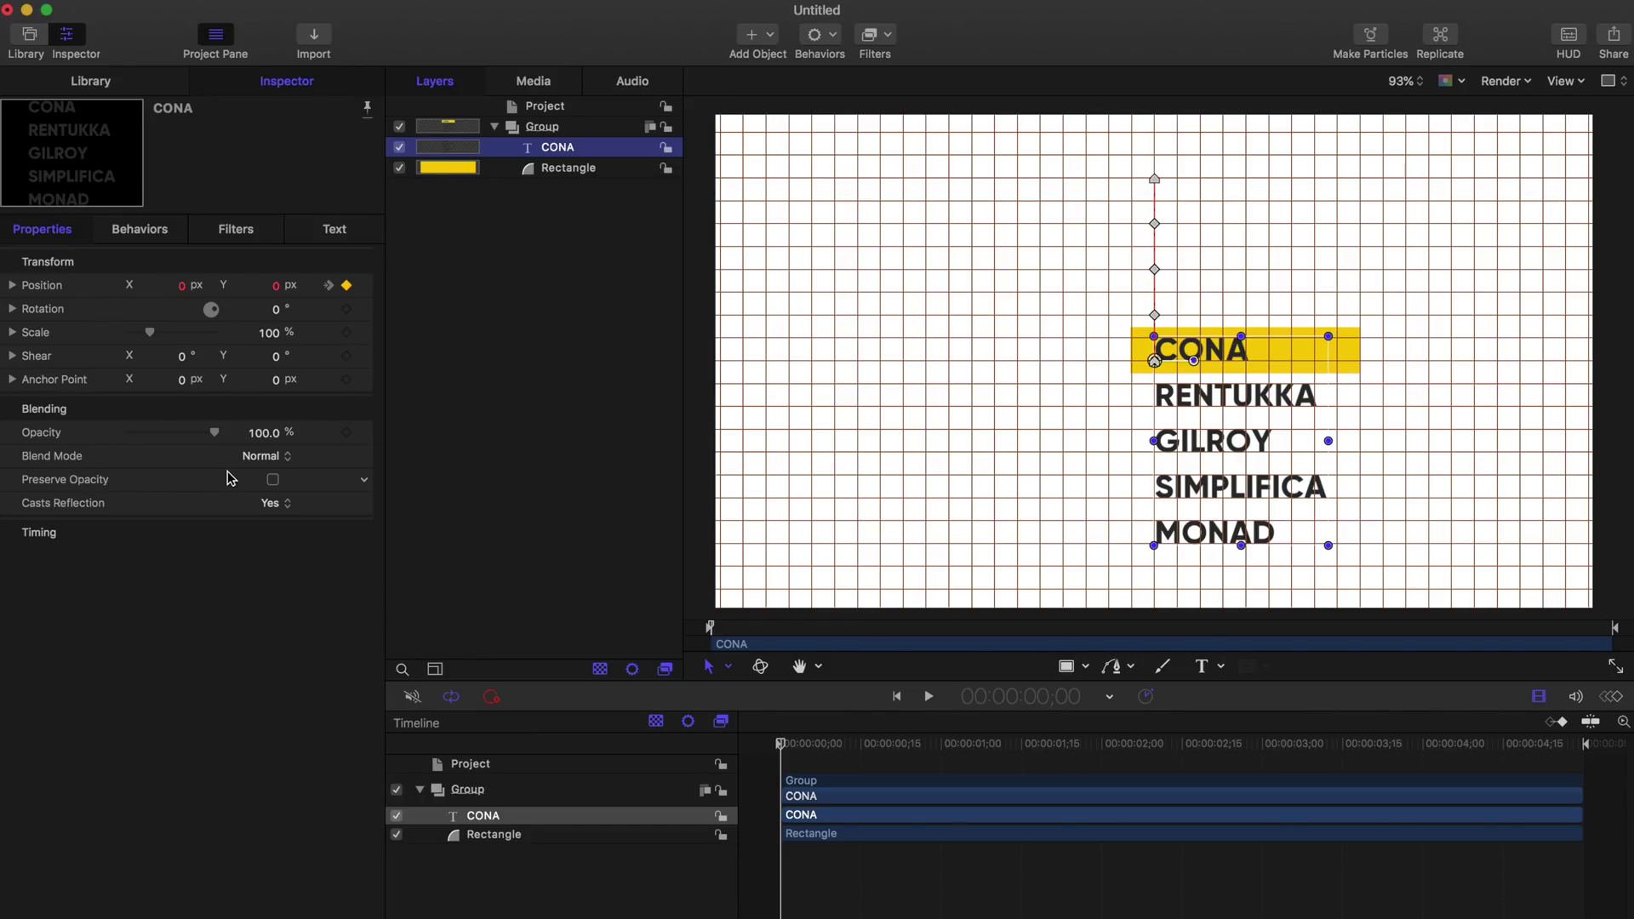
left_click(275, 480)
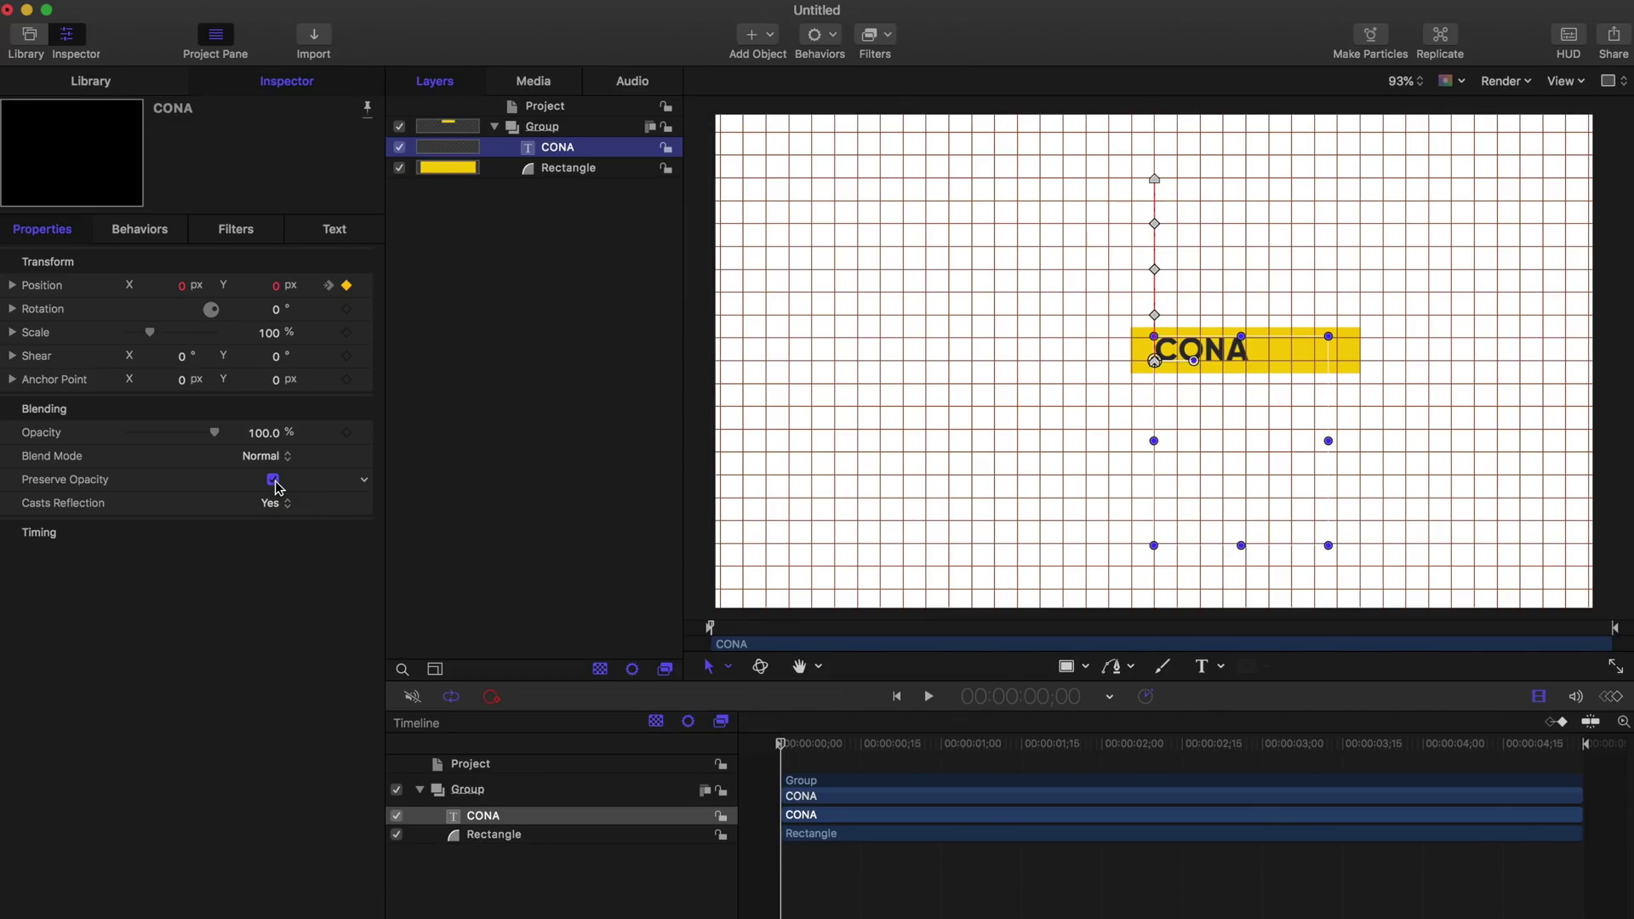
left_click(275, 481)
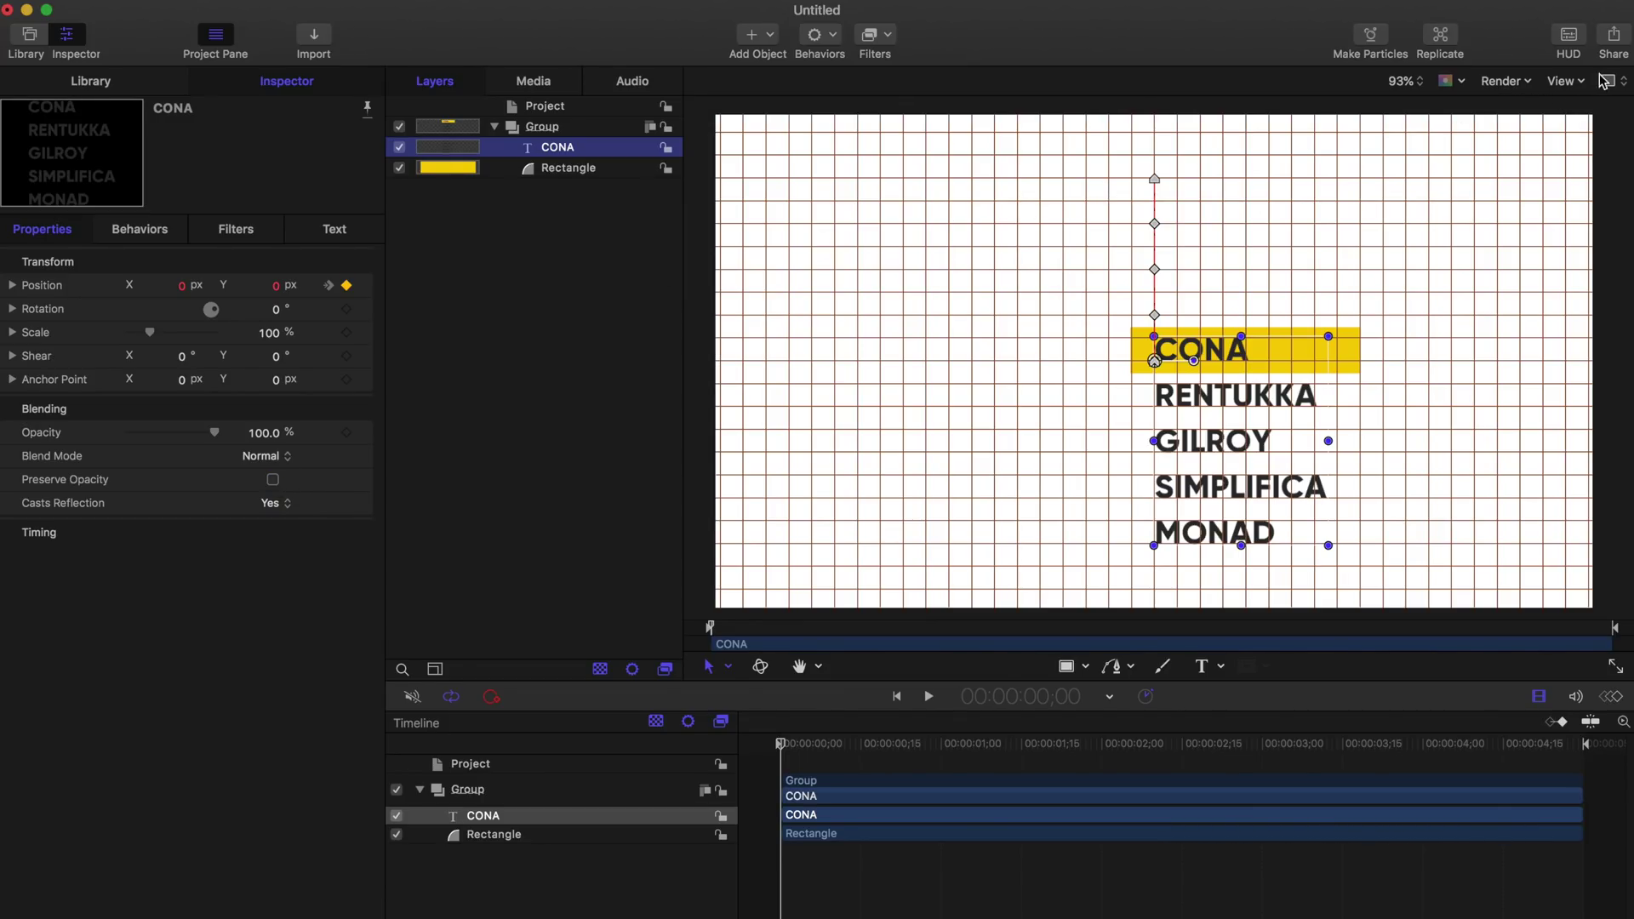
Step: Hide the canvas grid and enable Preserve Opacity so only the boxed line shows
left_click(1566, 80)
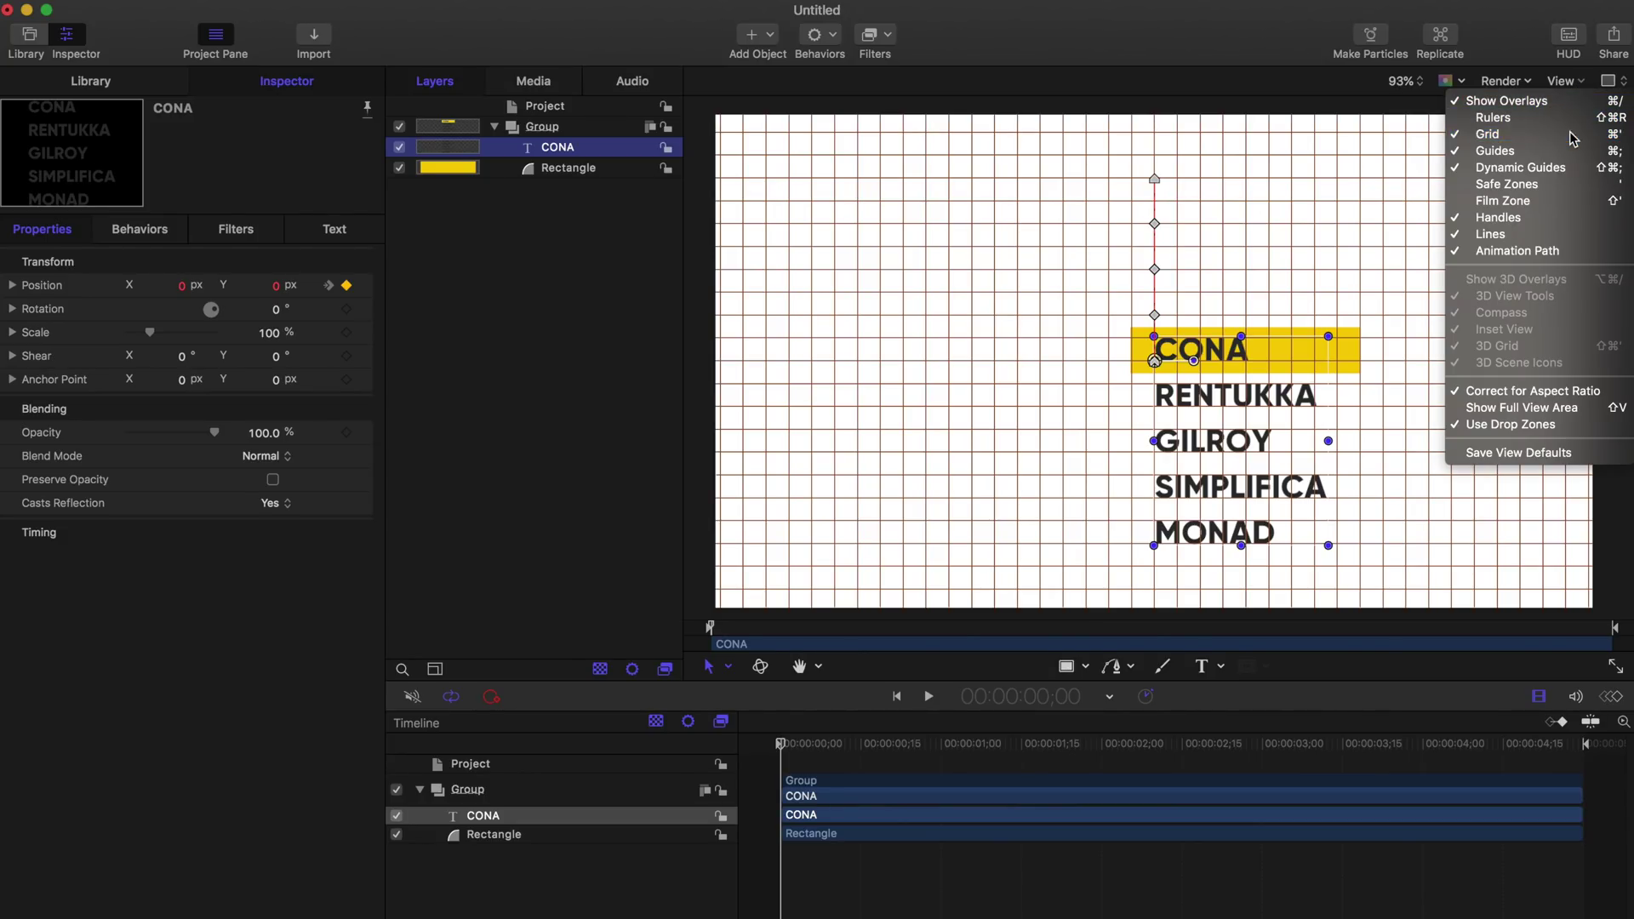
left_click(1487, 134)
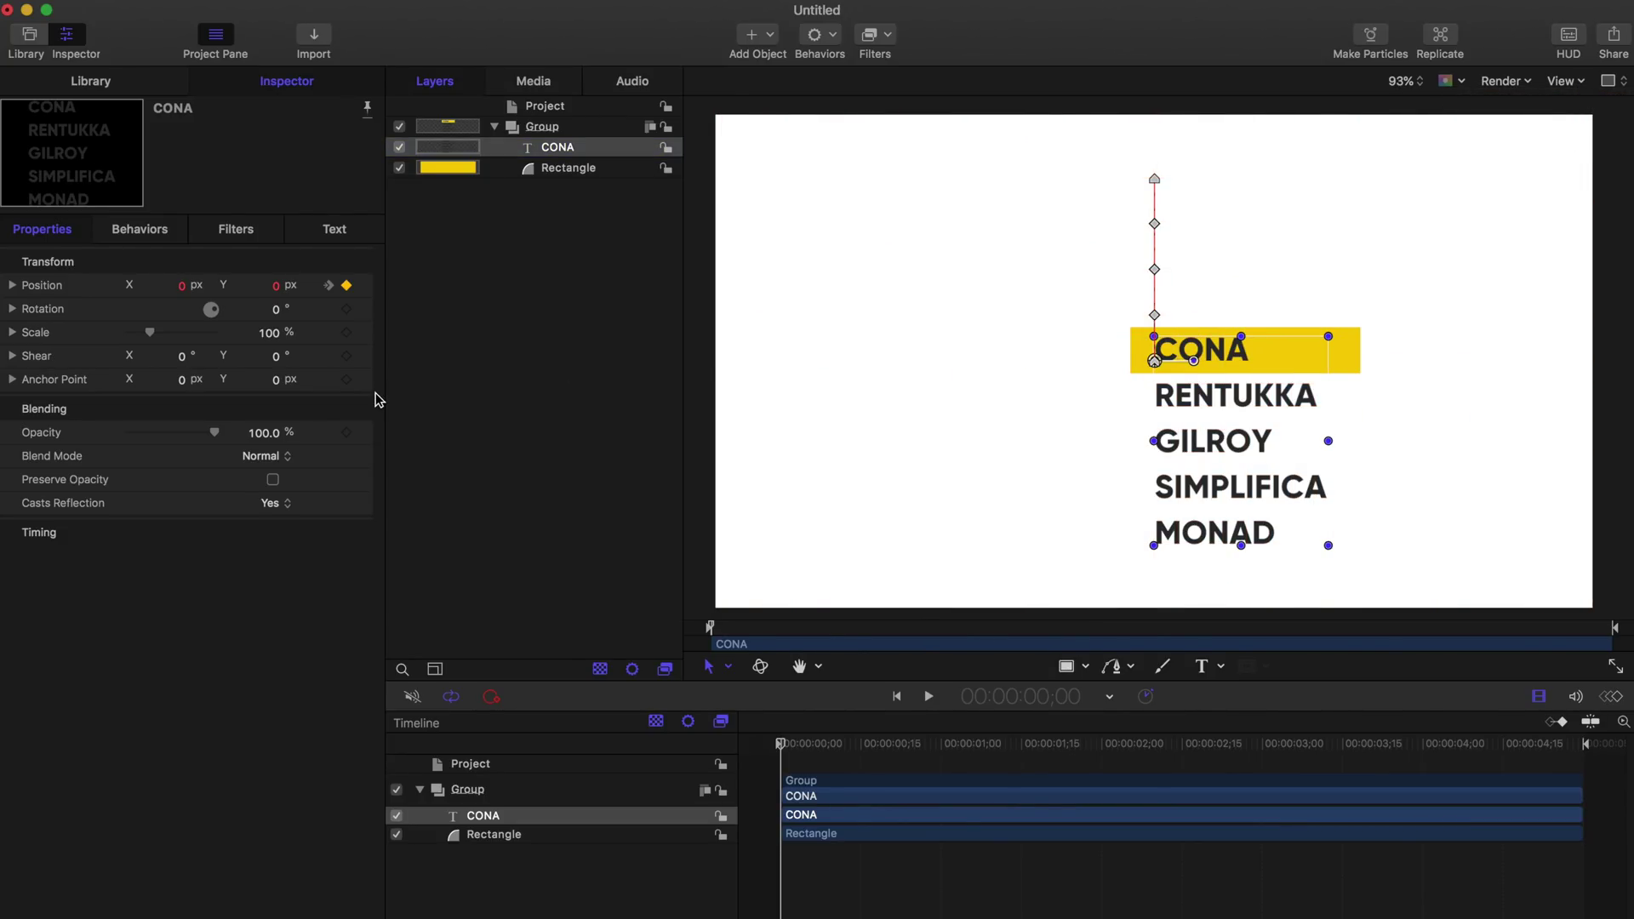
left_click(274, 480)
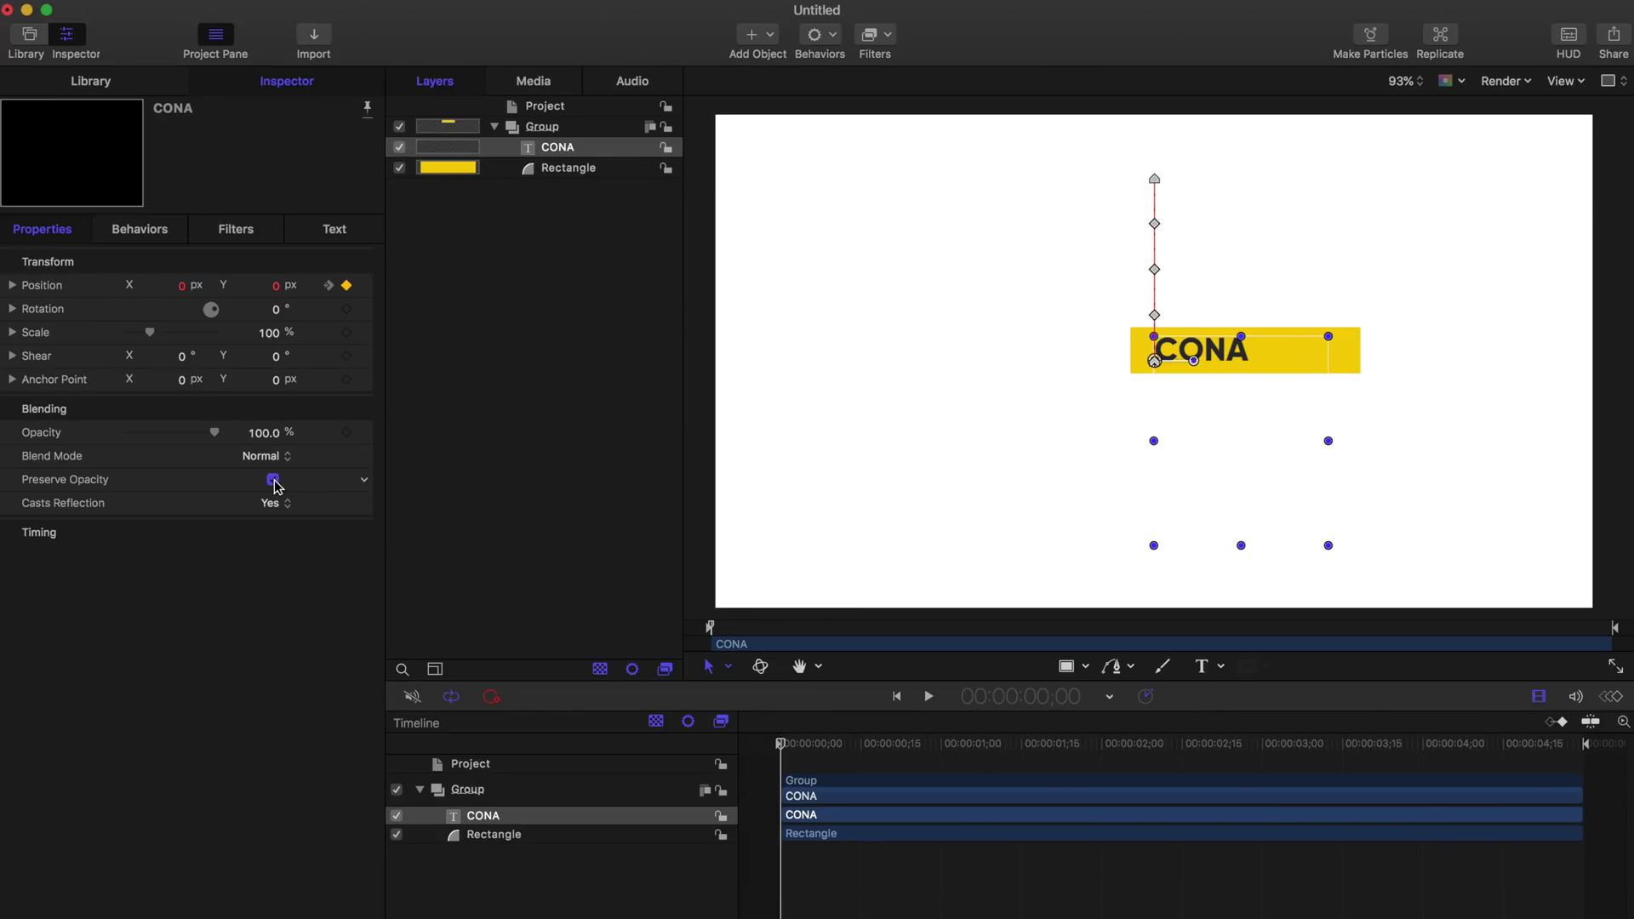
left_click(700, 489)
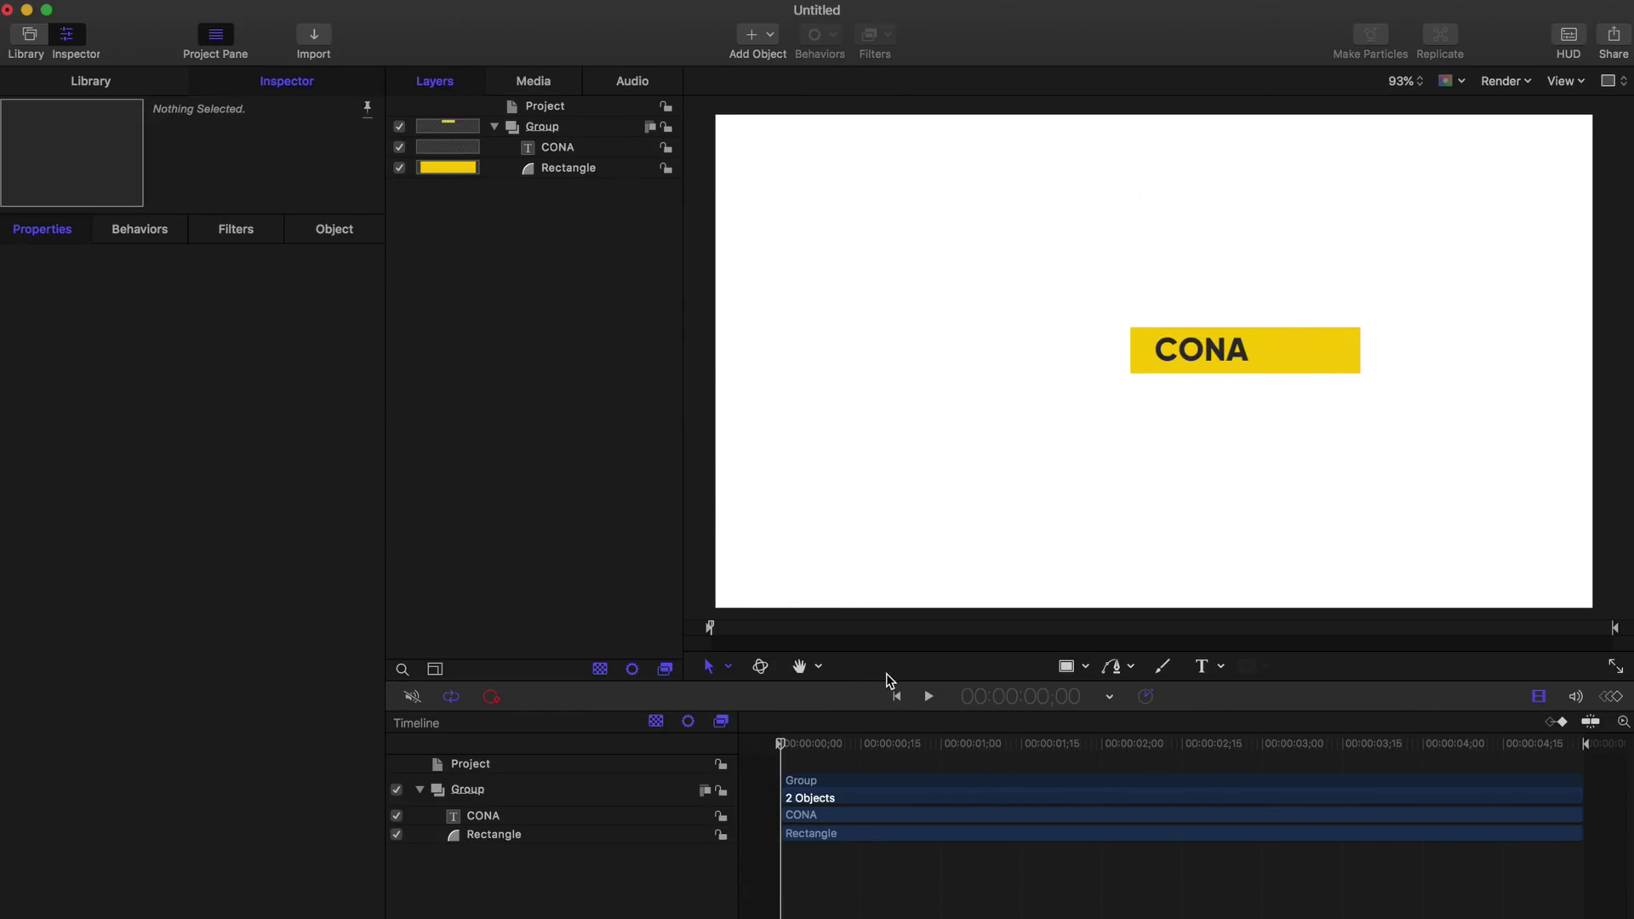
Step: Play the masked animation to review it, then stop playback
left_click(928, 696)
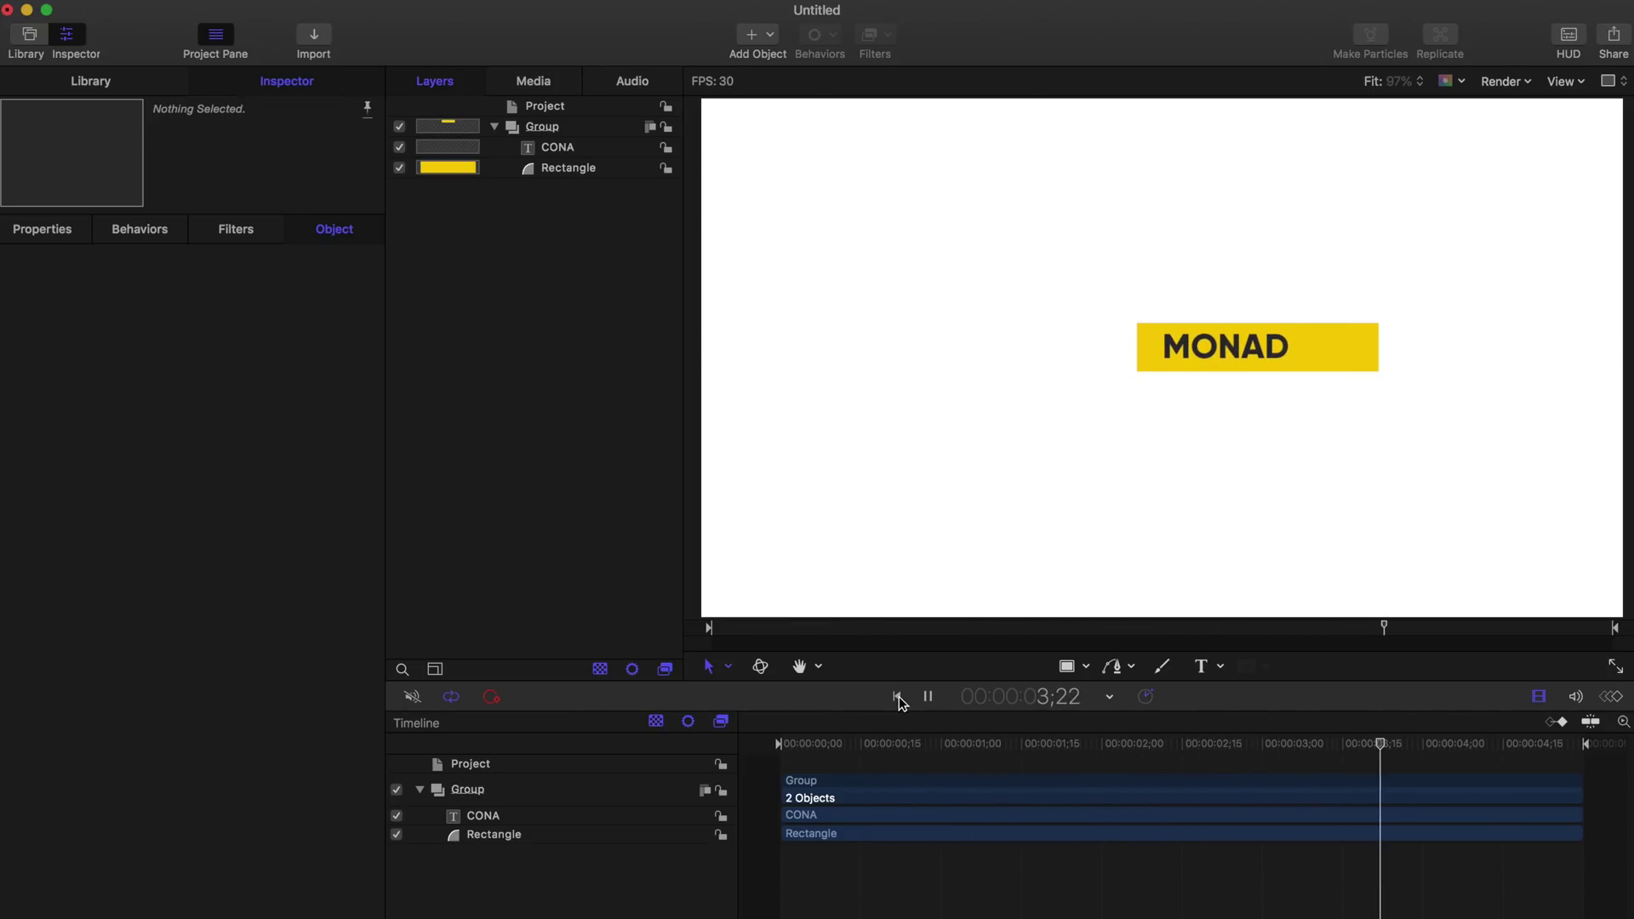
key("space")
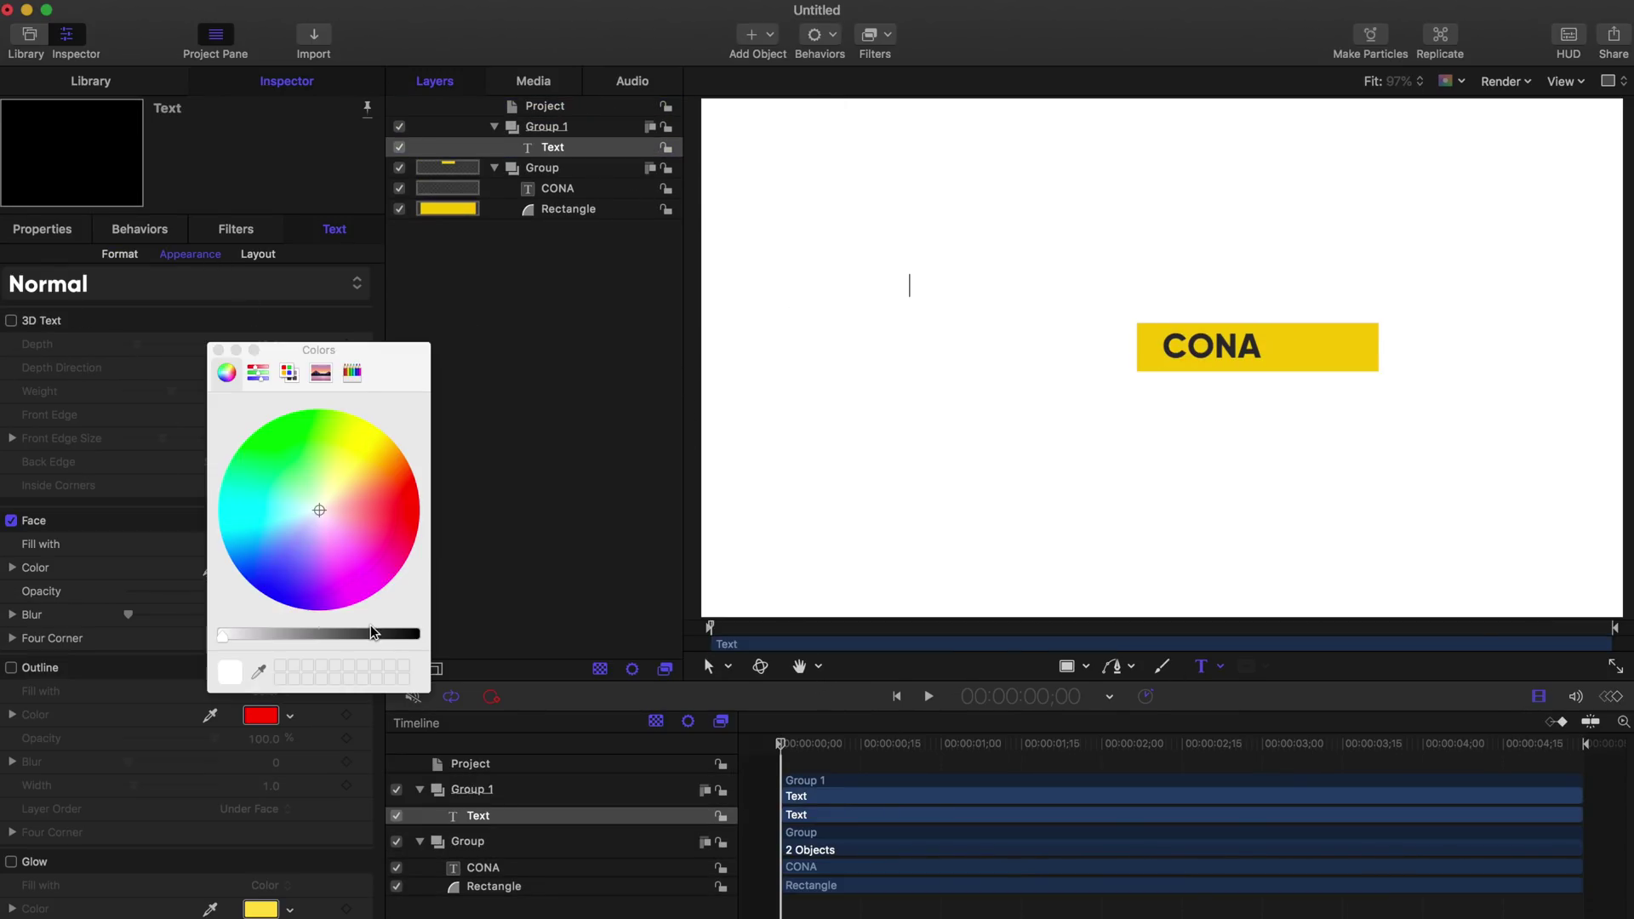
Step: Move MINIMAL FONTS down level with the window and change the rectangle fill to orange
left_click(574, 147)
left_click_drag(1035, 288, 1030, 347)
left_click(918, 751)
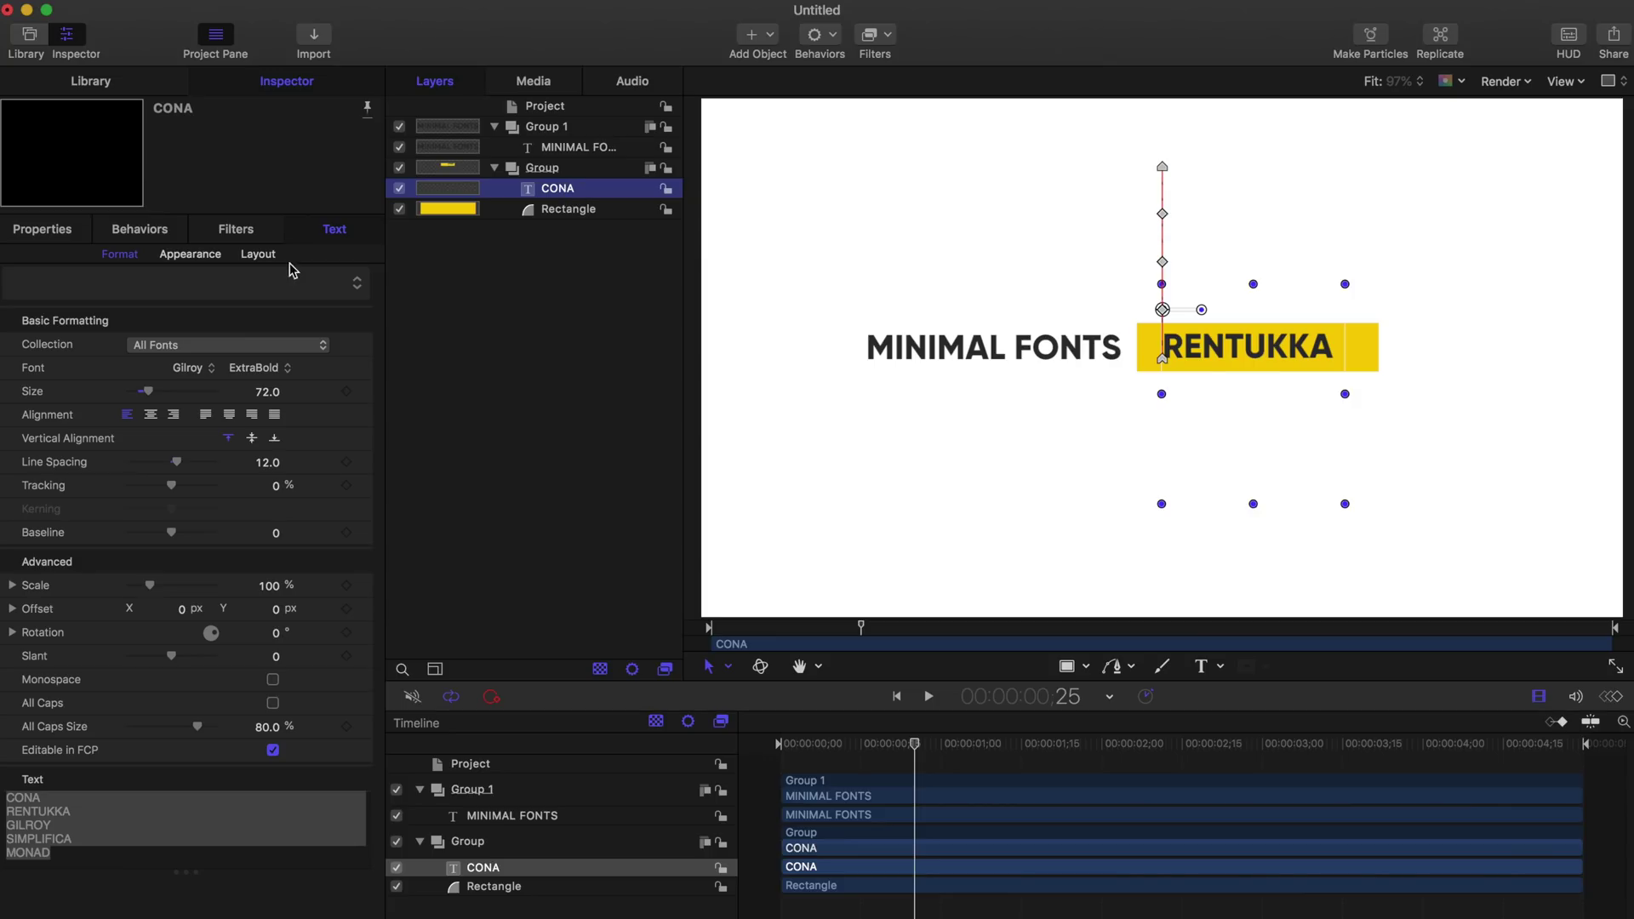
left_click_drag(281, 447, 398, 478)
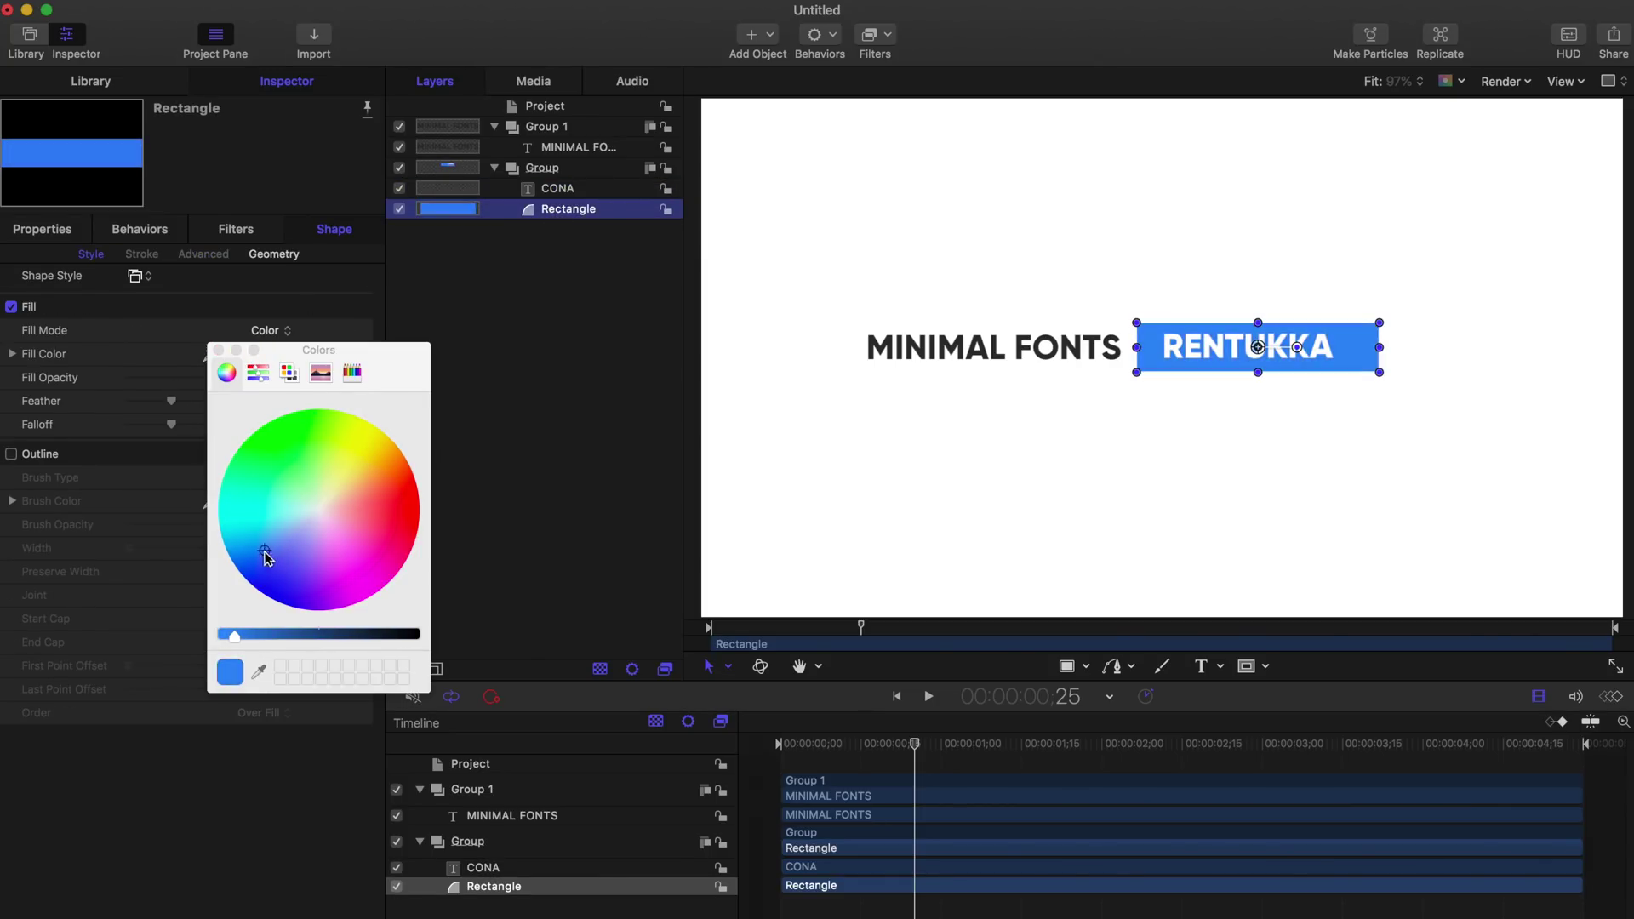